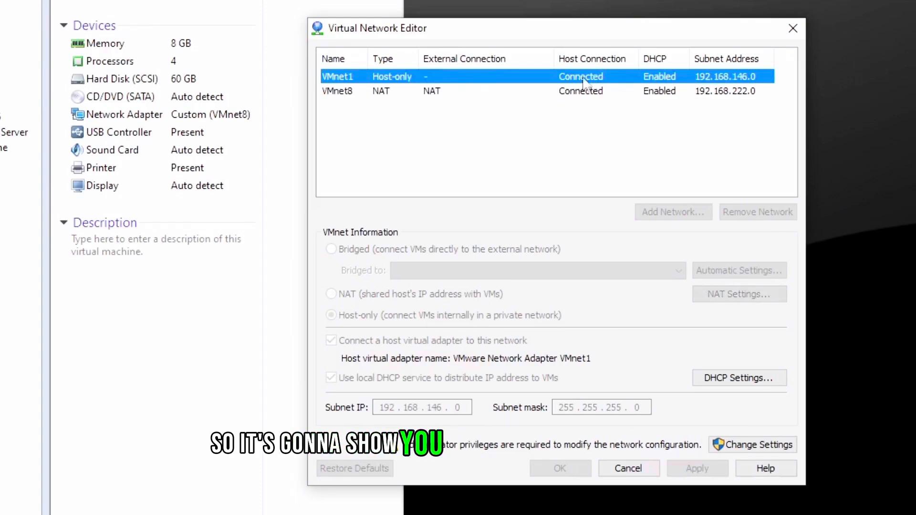
Step: Examine the VMnet1 and VMnet8 networks in the Virtual Network Editor, including VMnet8's DHCP settings
{"action": "left_click", "coordinate": [656, 92]}
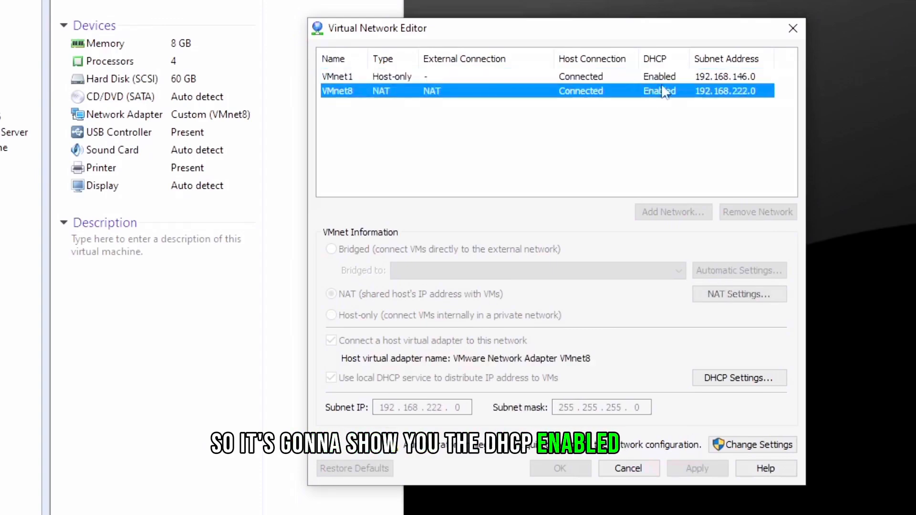
{"action": "left_click", "coordinate": [702, 83]}
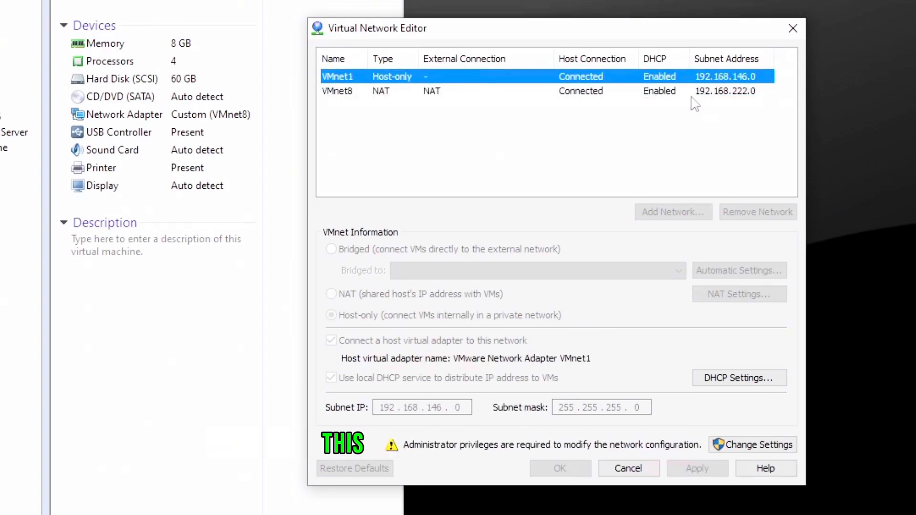
{"action": "left_click", "coordinate": [674, 95]}
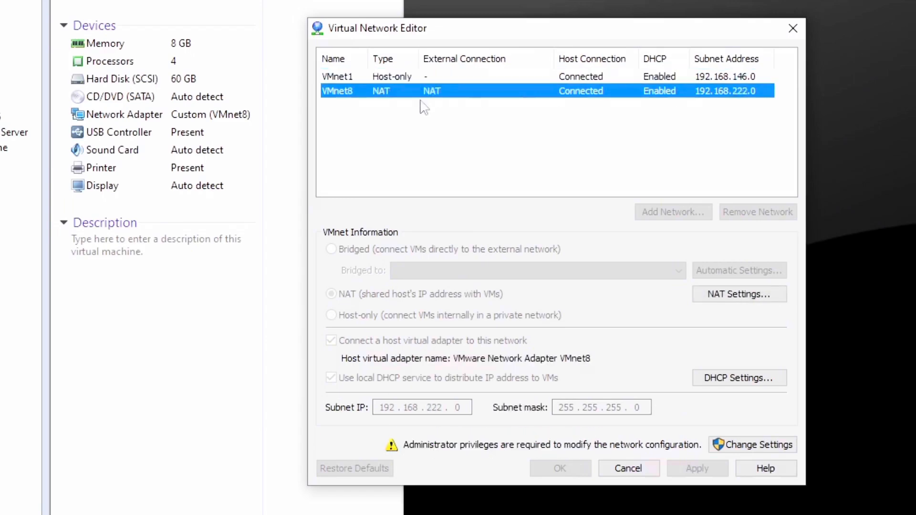
{"action": "left_click", "coordinate": [397, 78]}
{"action": "left_click", "coordinate": [382, 91]}
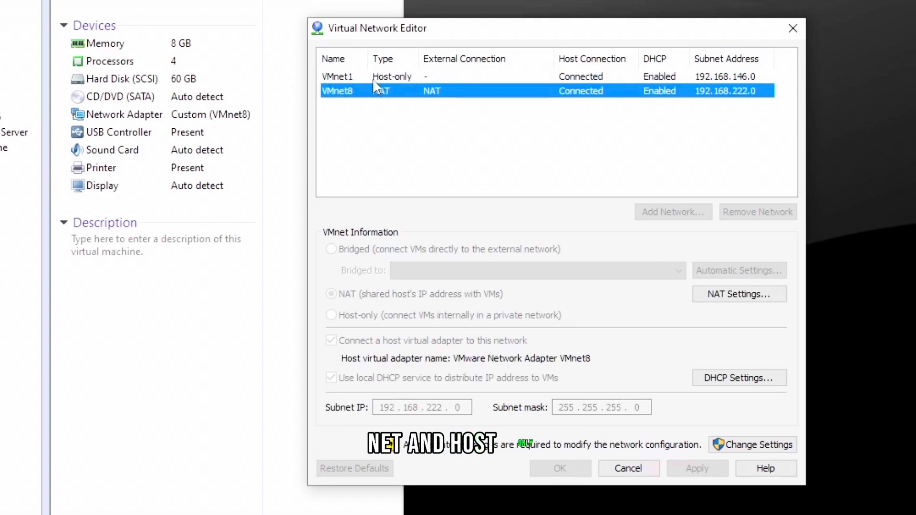
{"action": "left_click", "coordinate": [374, 78]}
{"action": "left_click", "coordinate": [372, 91]}
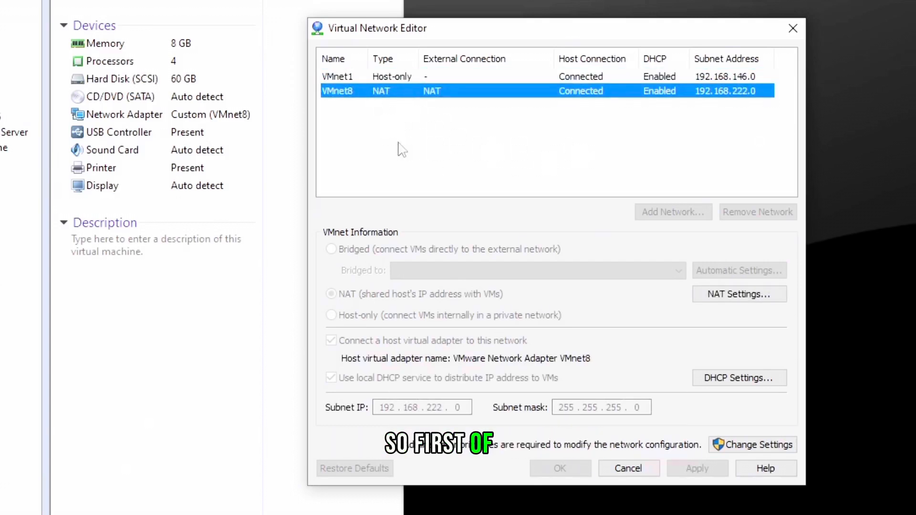
{"action": "left_click", "coordinate": [722, 382]}
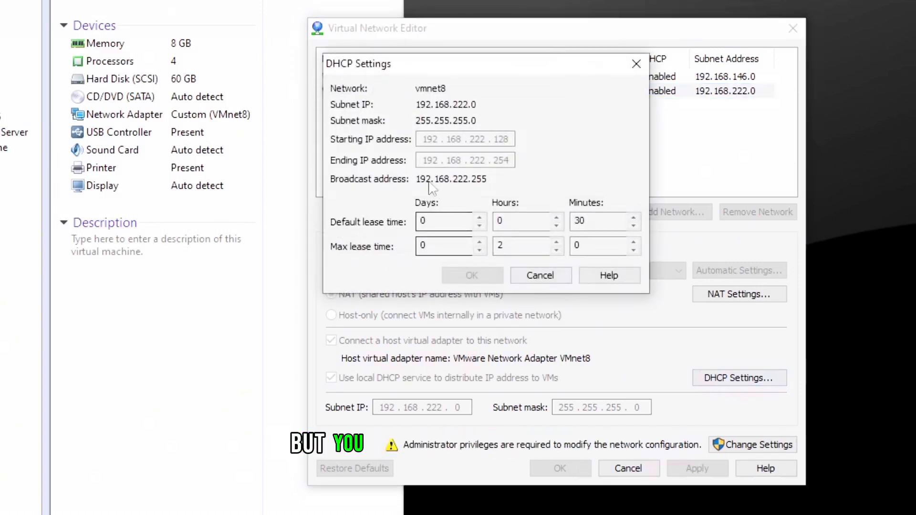
{"action": "left_click", "coordinate": [541, 275]}
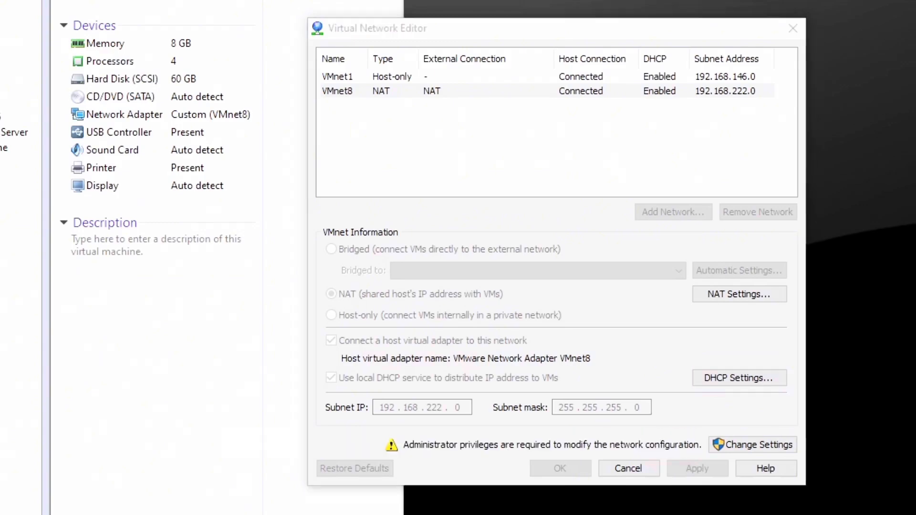
Step: Enable administrator editing of the network configuration and inspect the host-only VMnet1 subnet settings
{"action": "left_click", "coordinate": [730, 445]}
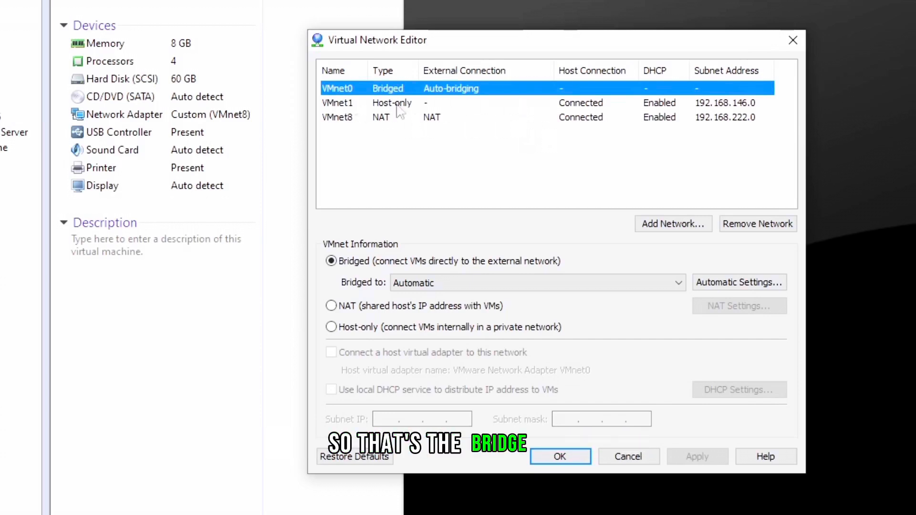
{"action": "left_click", "coordinate": [342, 107]}
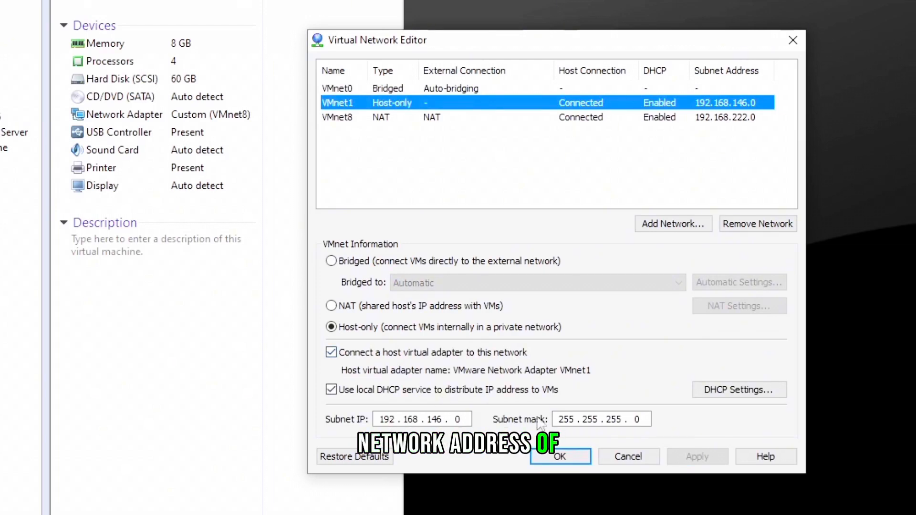
{"action": "left_click", "coordinate": [385, 423]}
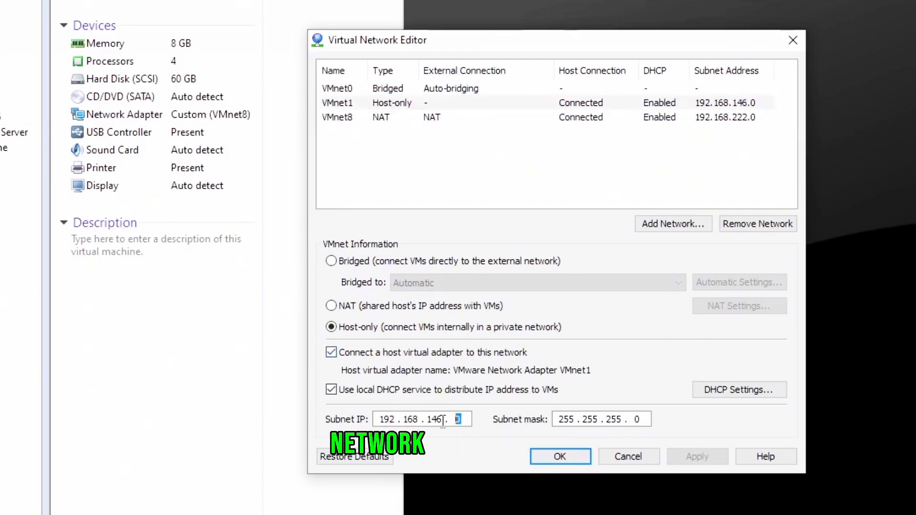
{"action": "left_click", "coordinate": [477, 154]}
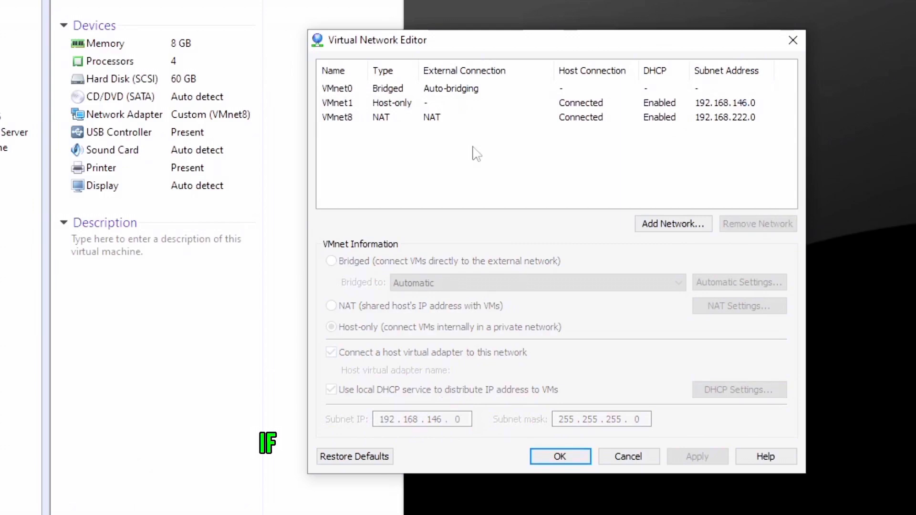
{"action": "left_click", "coordinate": [344, 102]}
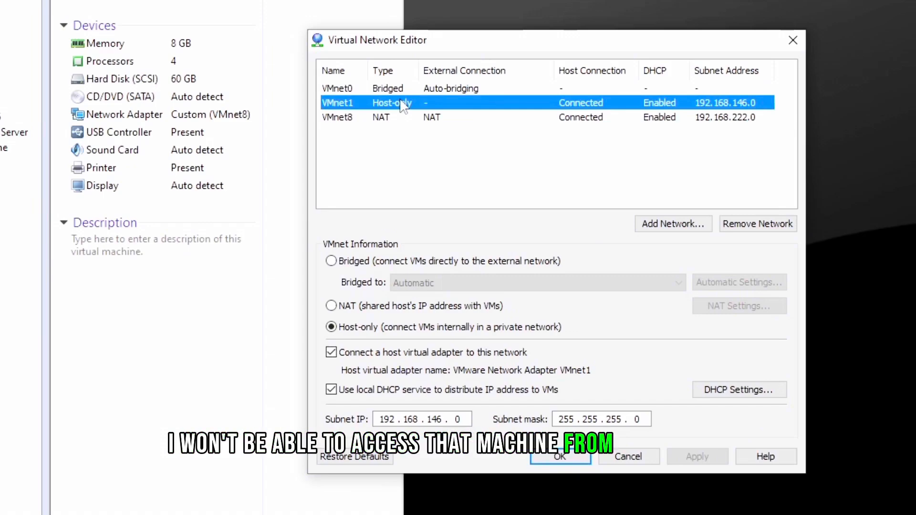
{"action": "left_click", "coordinate": [386, 125]}
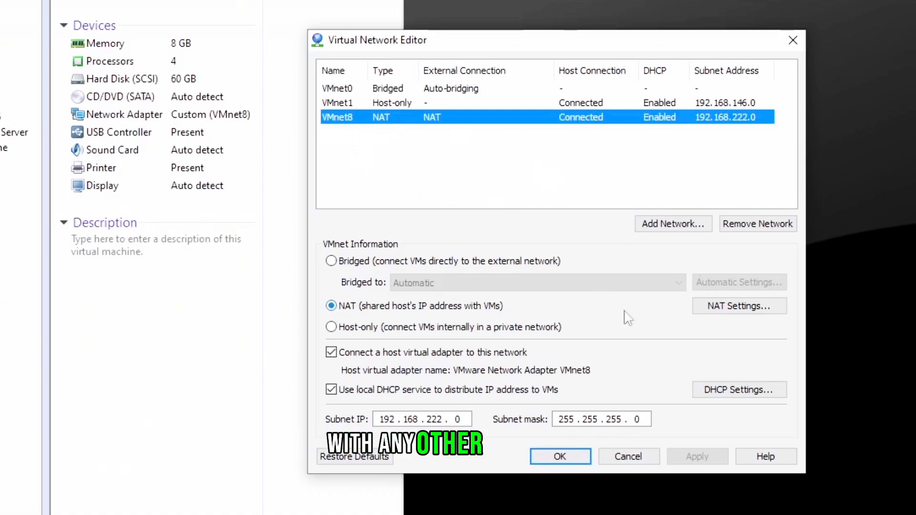
Step: Inspect VMnet8's NAT settings, trying a gateway IP ending in 2 before cancelling
{"action": "left_click", "coordinate": [710, 307]}
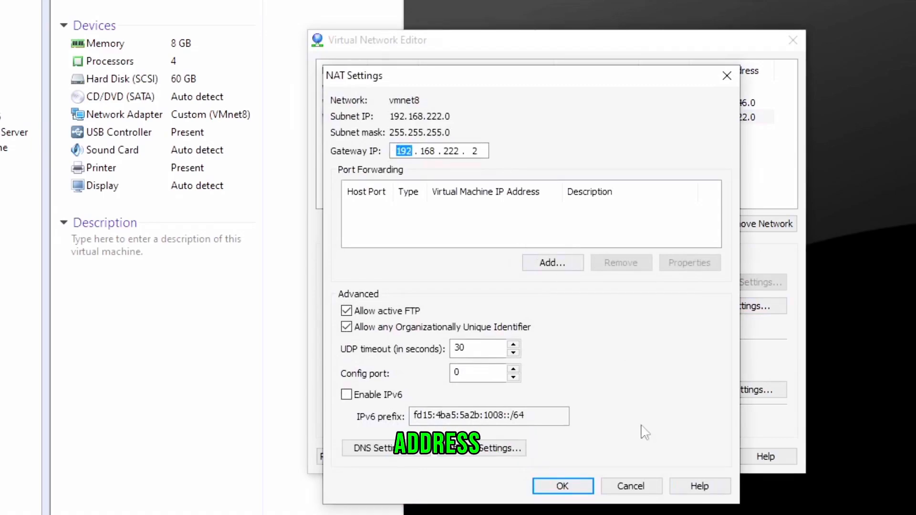
{"action": "left_click", "coordinate": [631, 486]}
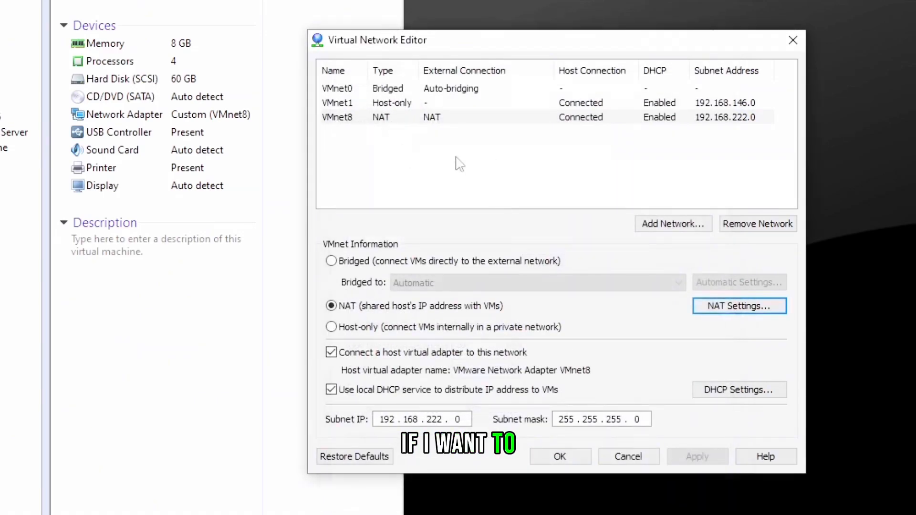
{"action": "left_click", "coordinate": [372, 119]}
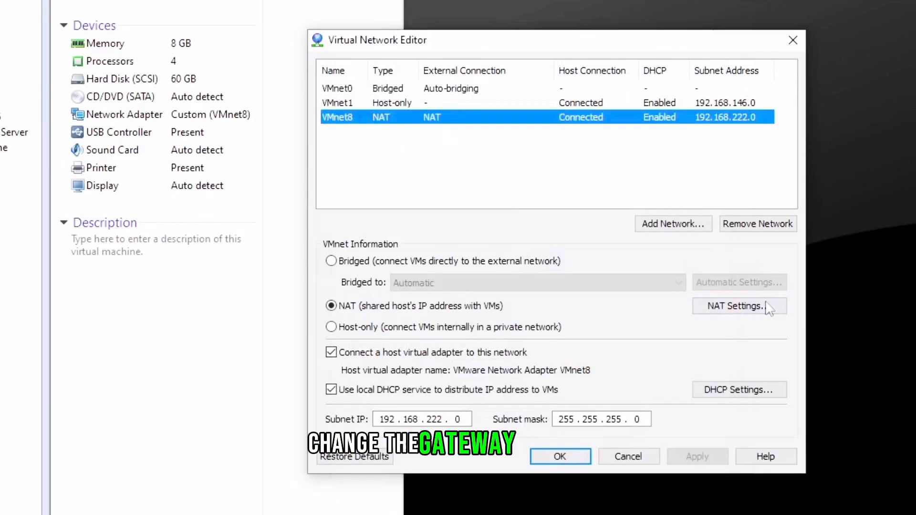
{"action": "left_click", "coordinate": [735, 306]}
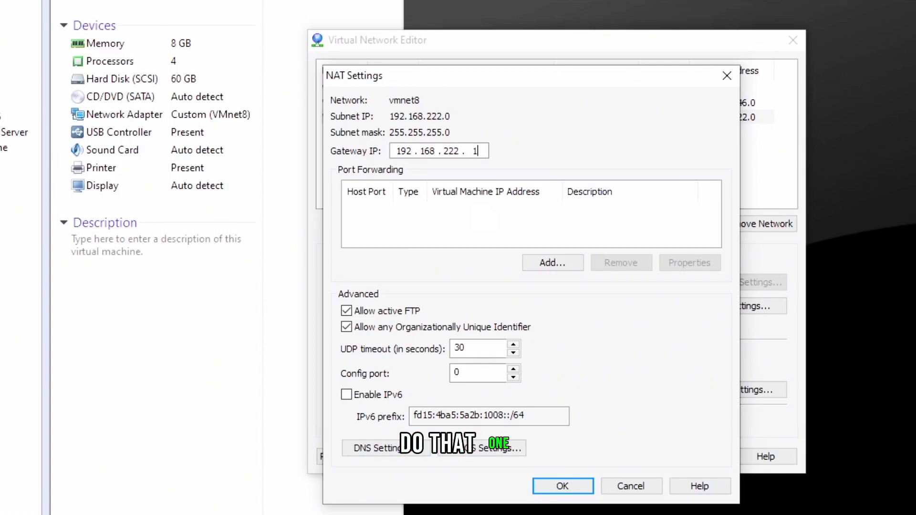
{"action": "key", "text": "BackSpace"}
{"action": "type", "text": "2"}
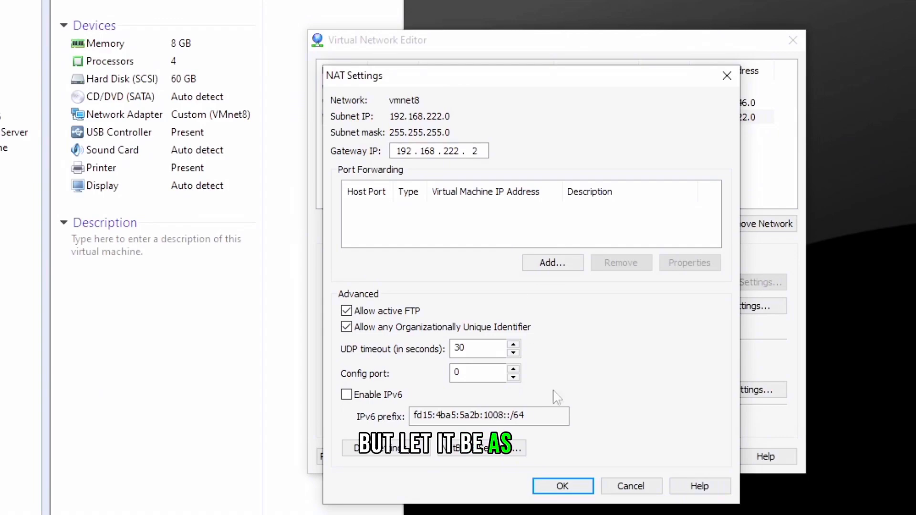
{"action": "left_click", "coordinate": [630, 485]}
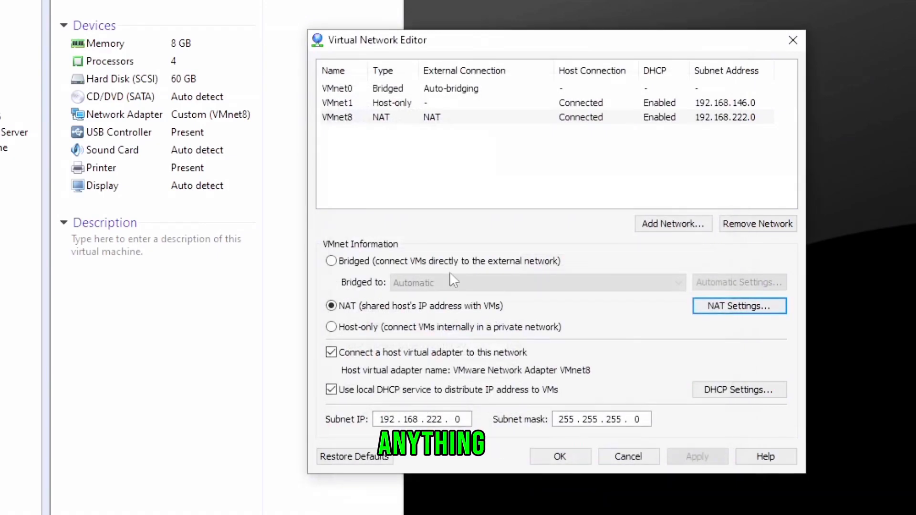
Step: Compare the bridged, host-only and NAT networks and review VMnet1's DHCP address range
{"action": "left_click", "coordinate": [371, 103]}
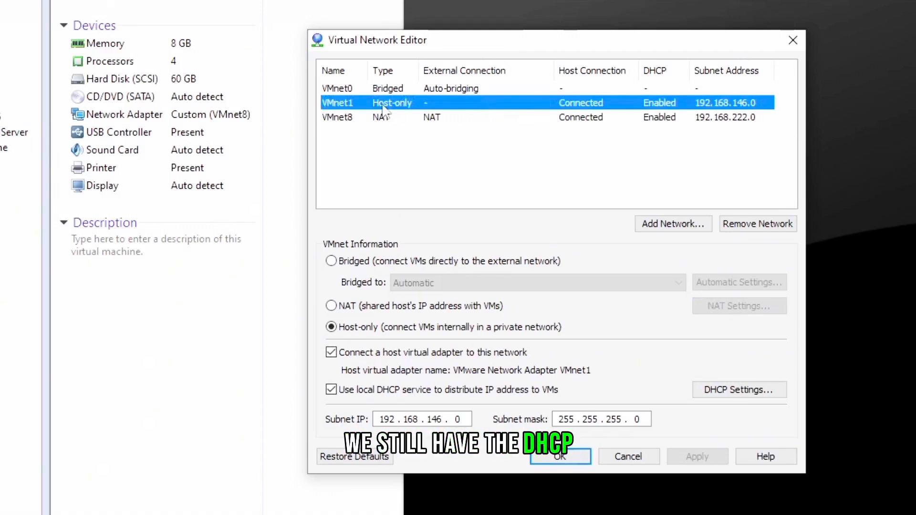
{"action": "left_click", "coordinate": [413, 89]}
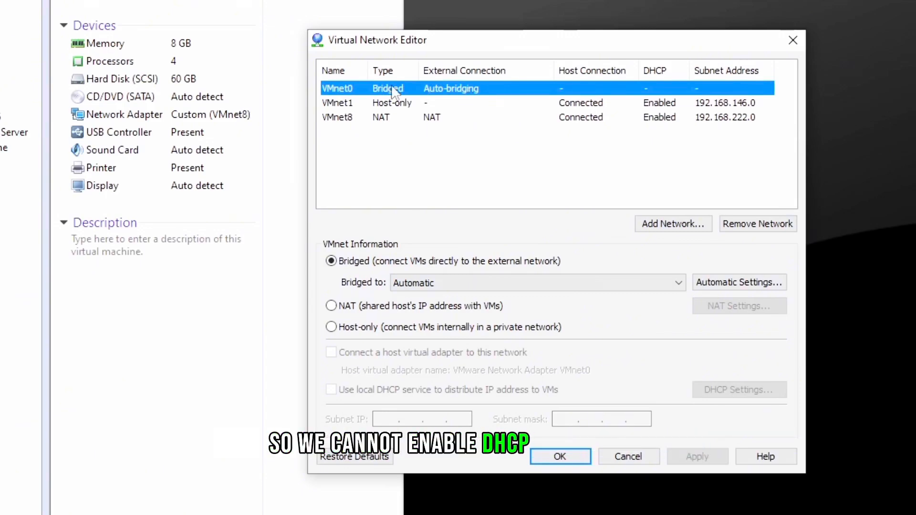
{"action": "left_click", "coordinate": [401, 106]}
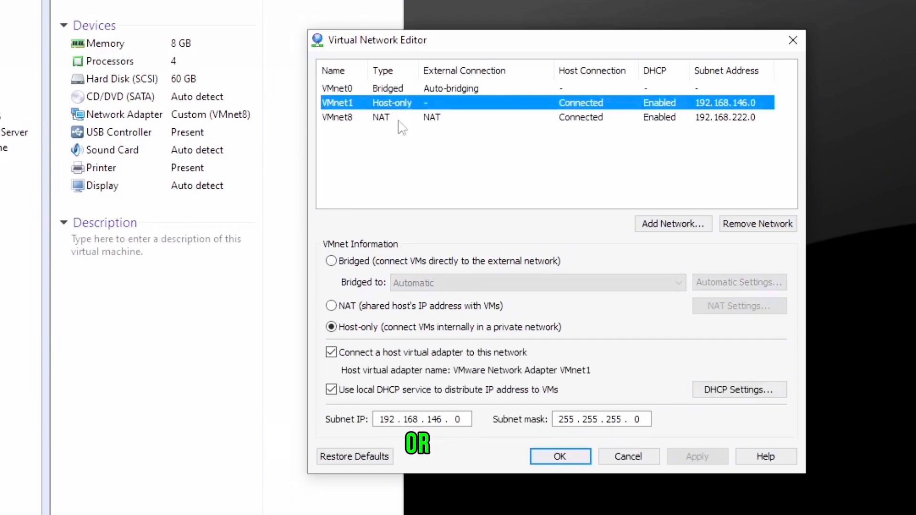
{"action": "left_click", "coordinate": [395, 134]}
{"action": "left_click", "coordinate": [395, 118]}
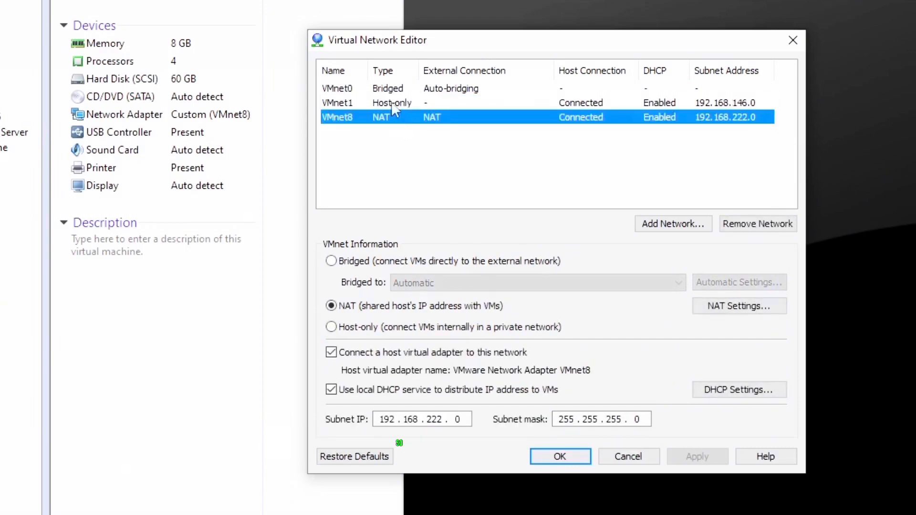
{"action": "left_click", "coordinate": [394, 106]}
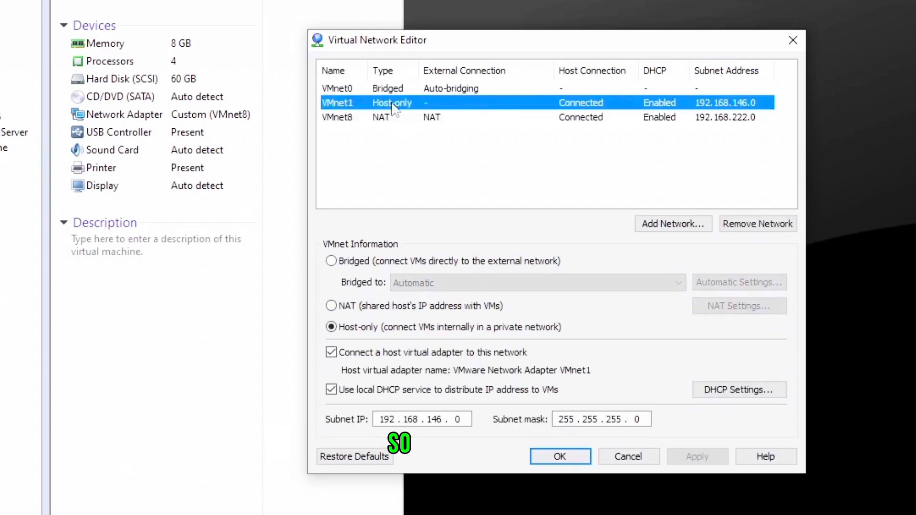
{"action": "left_click", "coordinate": [722, 393]}
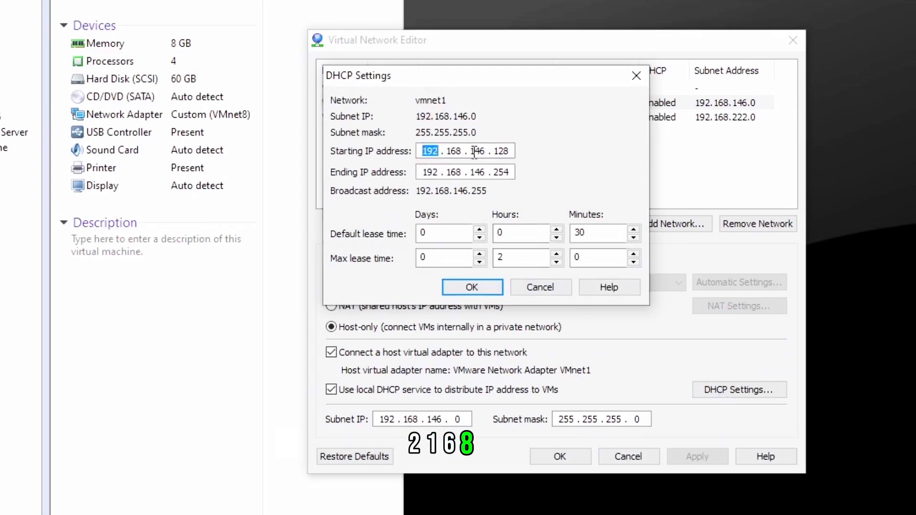
{"action": "double_click", "coordinate": [501, 172]}
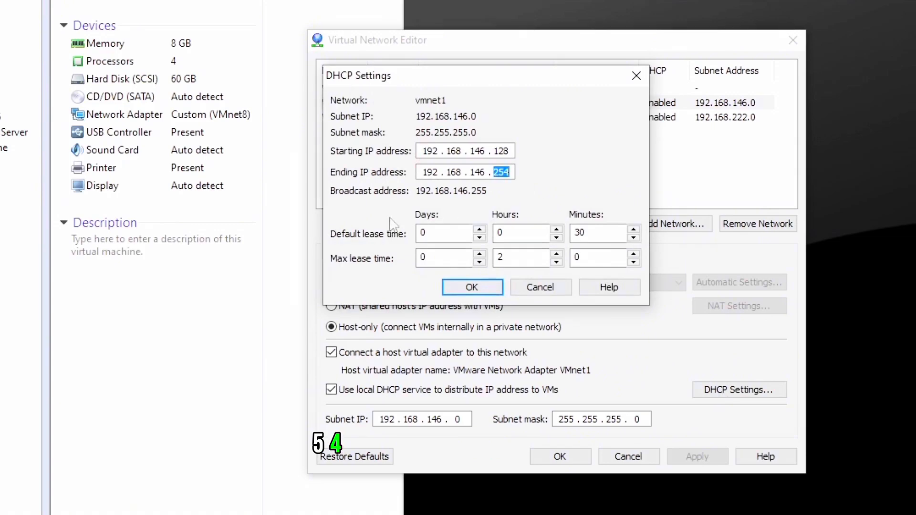
{"action": "left_click", "coordinate": [556, 291]}
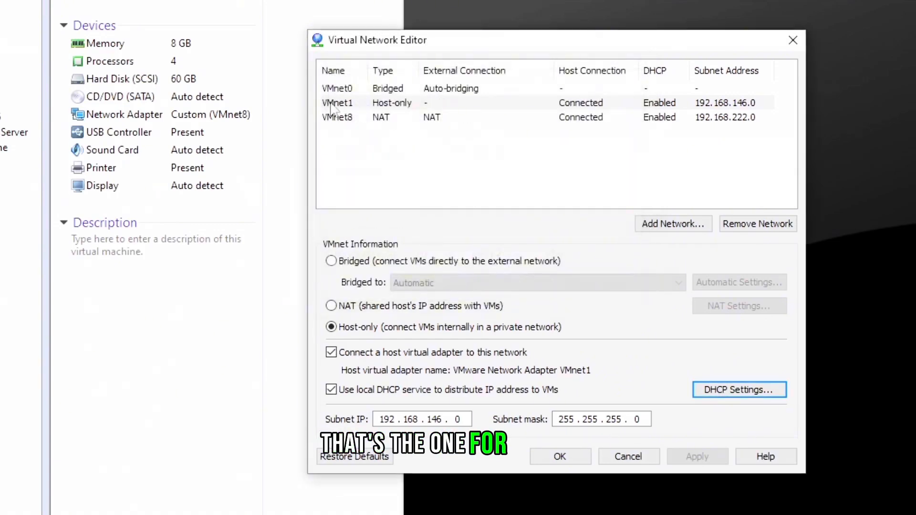
Step: Review VMnet8's NAT and DHCP settings and close the Virtual Network Editor with OK
{"action": "left_click", "coordinate": [339, 119]}
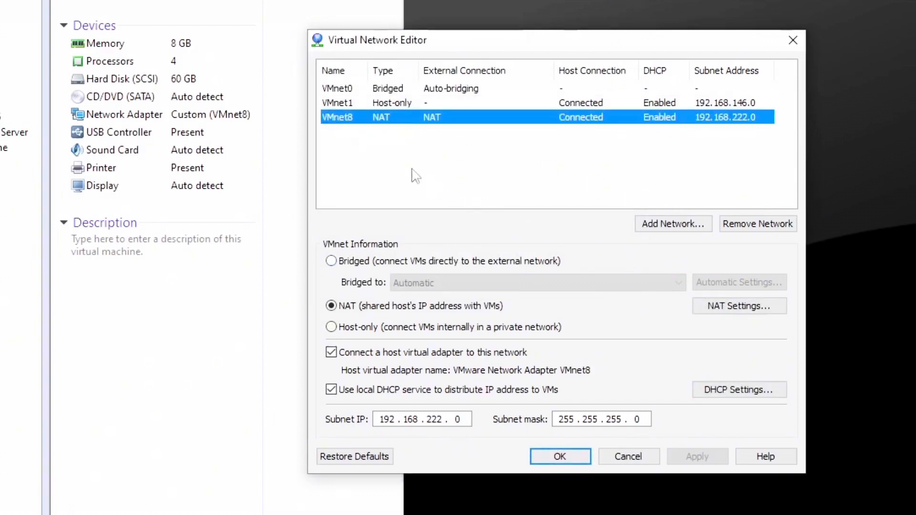
{"action": "left_click", "coordinate": [731, 305]}
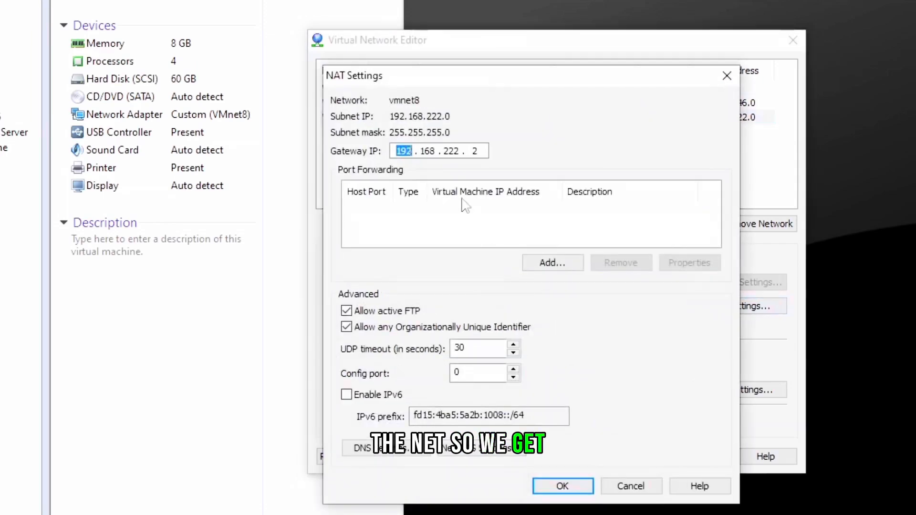
{"action": "left_click", "coordinate": [726, 76]}
{"action": "left_click", "coordinate": [711, 394]}
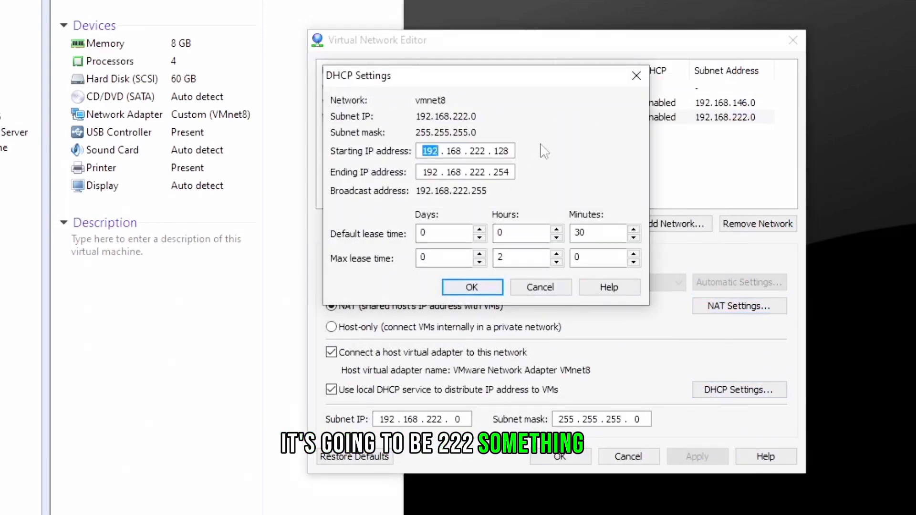
{"action": "left_click", "coordinate": [637, 76]}
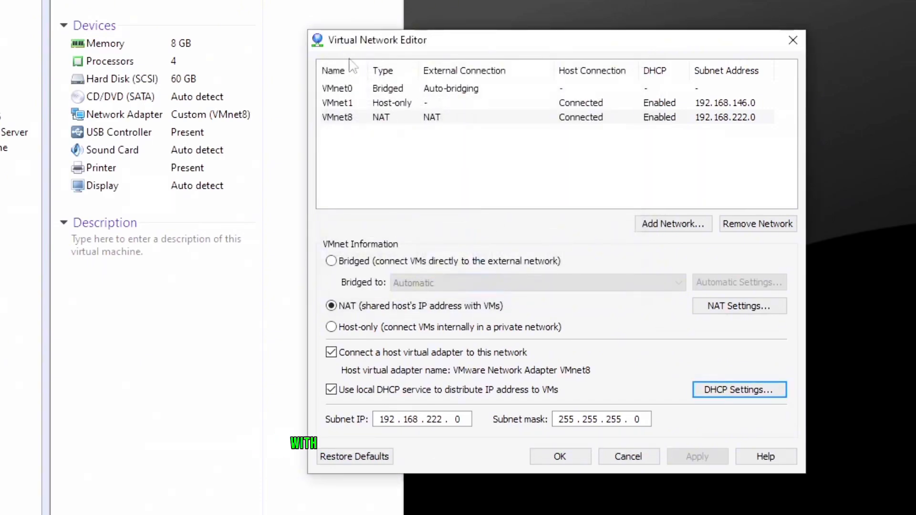
{"action": "left_click", "coordinate": [557, 460]}
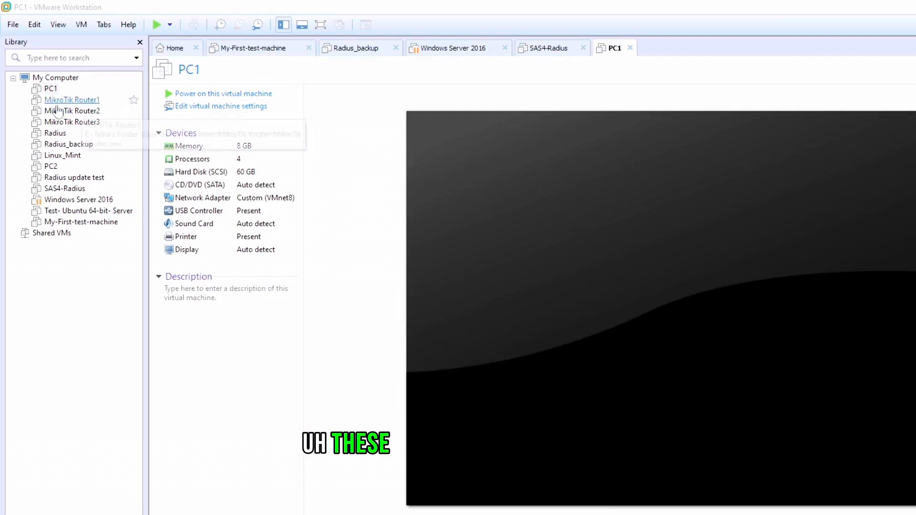
Step: Set PC1's network adapter to Bridged, connected directly to the physical network, and save the virtual machine settings
{"action": "left_click", "coordinate": [221, 106]}
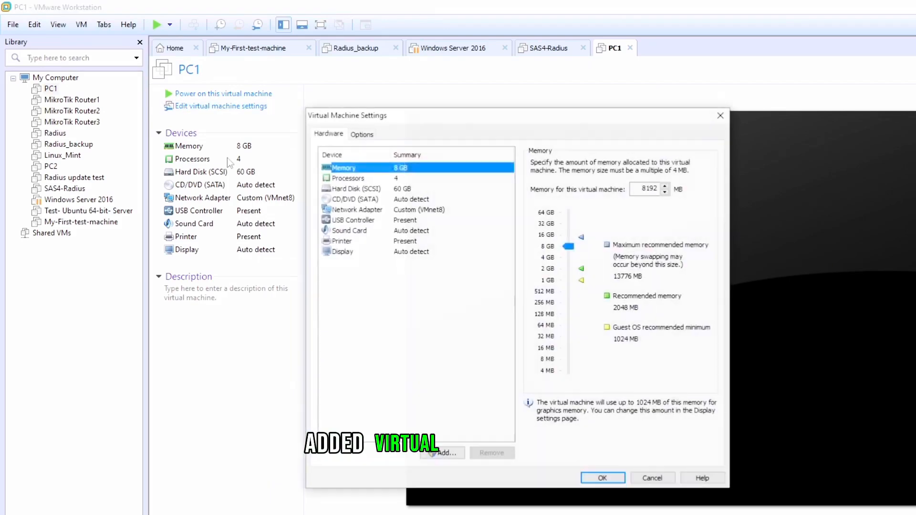
{"action": "left_click", "coordinate": [393, 210]}
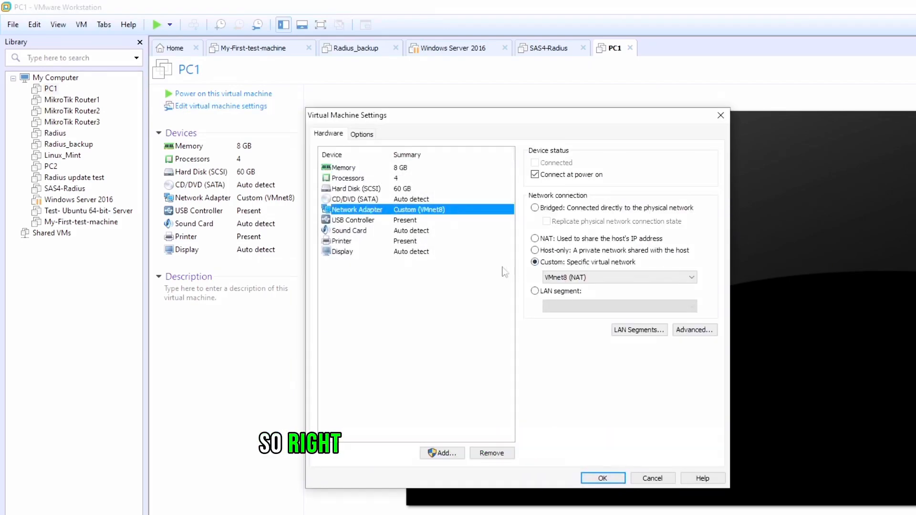
{"action": "left_click", "coordinate": [595, 280]}
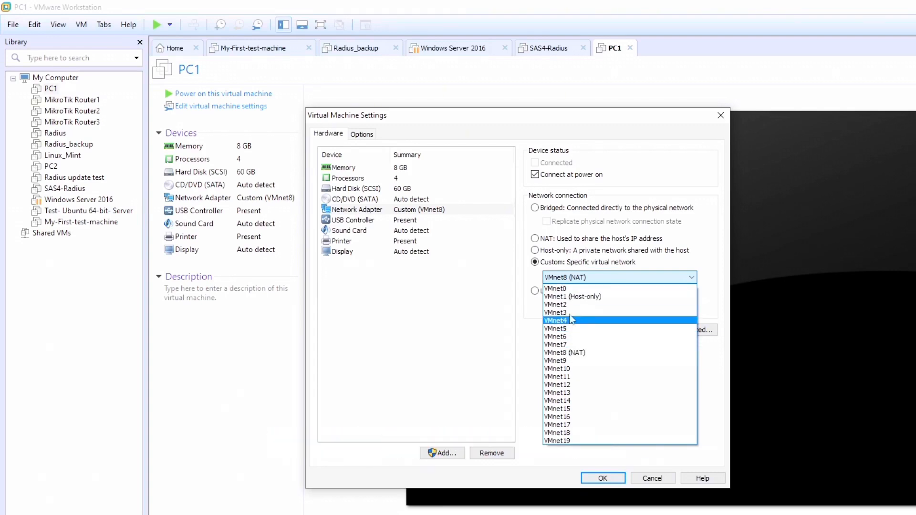
{"action": "left_click", "coordinate": [561, 288]}
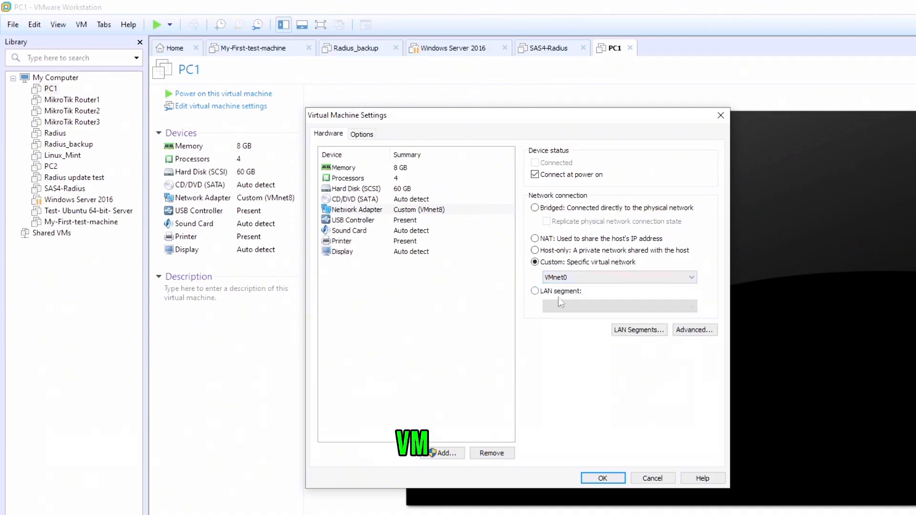
{"action": "left_click", "coordinate": [535, 208]}
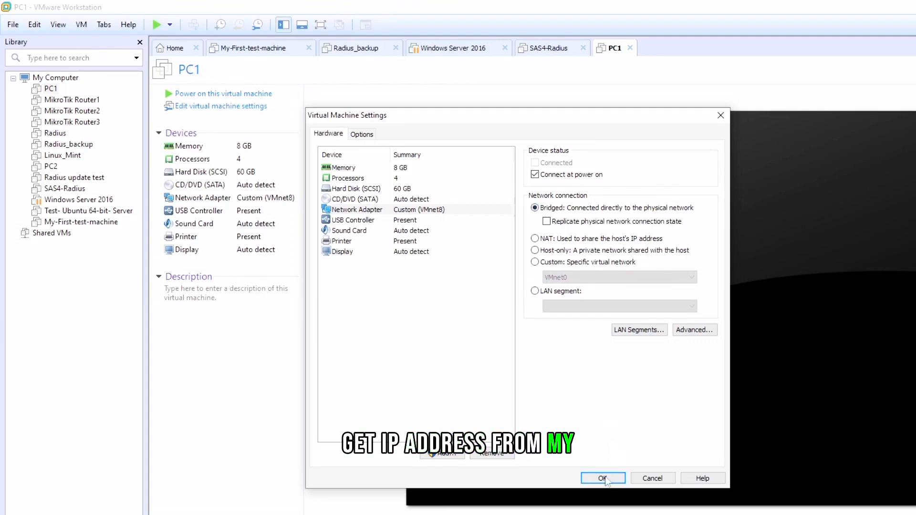
{"action": "left_click", "coordinate": [603, 478]}
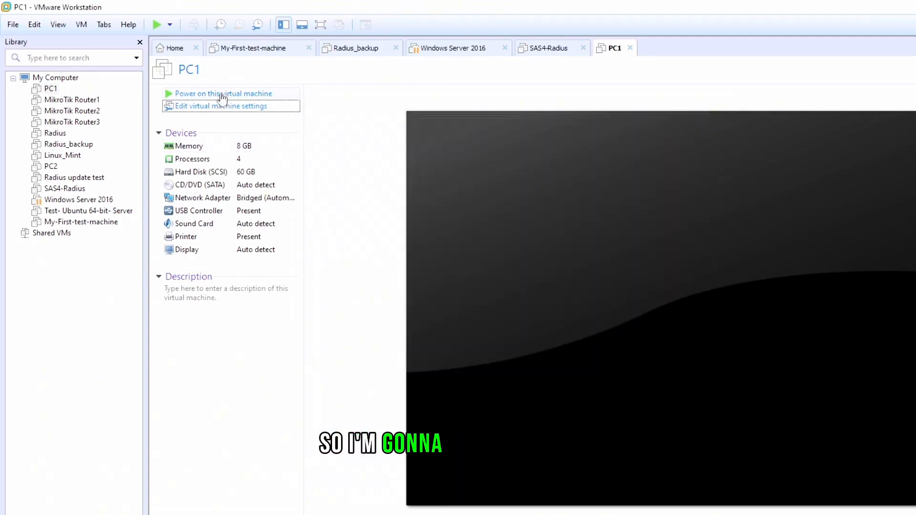
Step: Power on PC1 and allow the PC to be discoverable on the network
{"action": "left_click", "coordinate": [248, 94]}
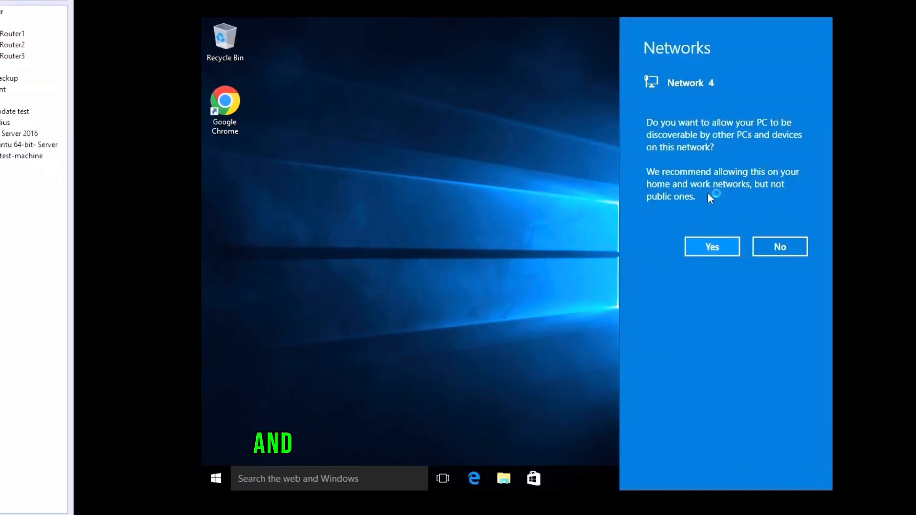
{"action": "left_click", "coordinate": [696, 250]}
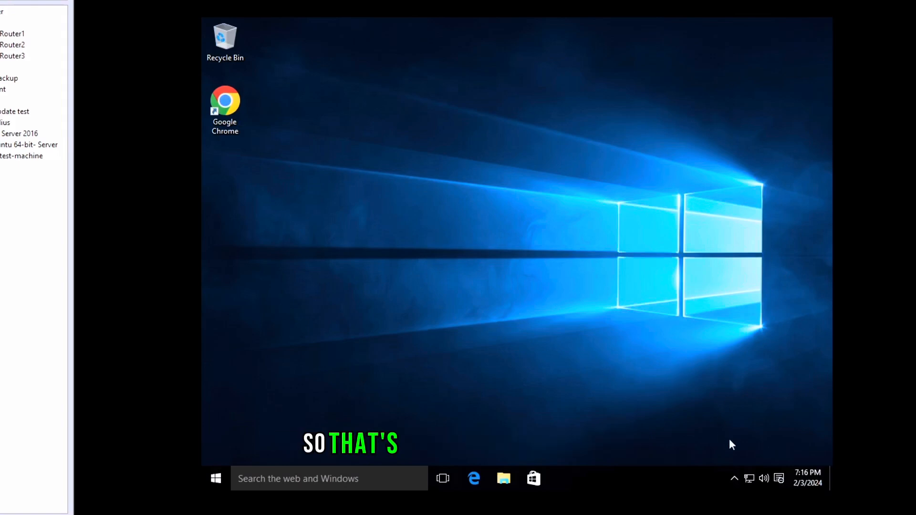
Step: Open the guest's Network and Sharing Center and view Ethernet0's connection details, including IPv4 address and default gateway
{"action": "right_click", "coordinate": [749, 477]}
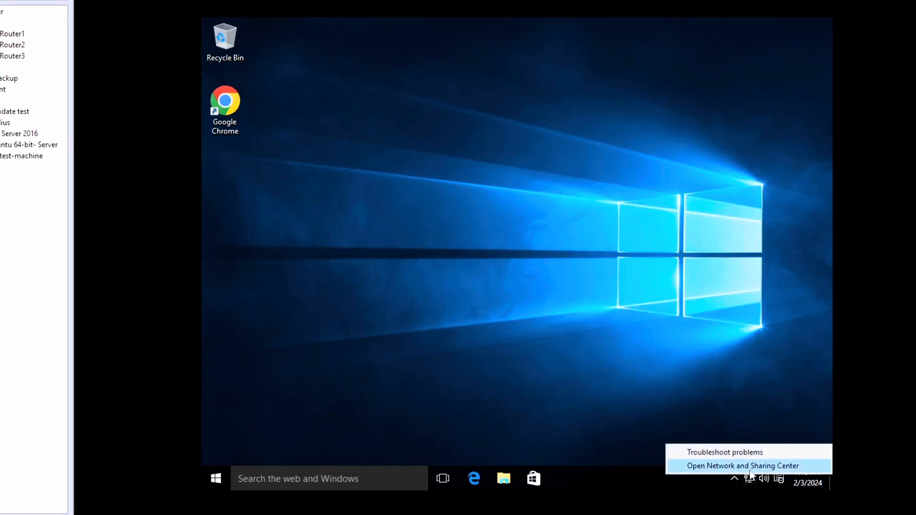
{"action": "left_click", "coordinate": [751, 468]}
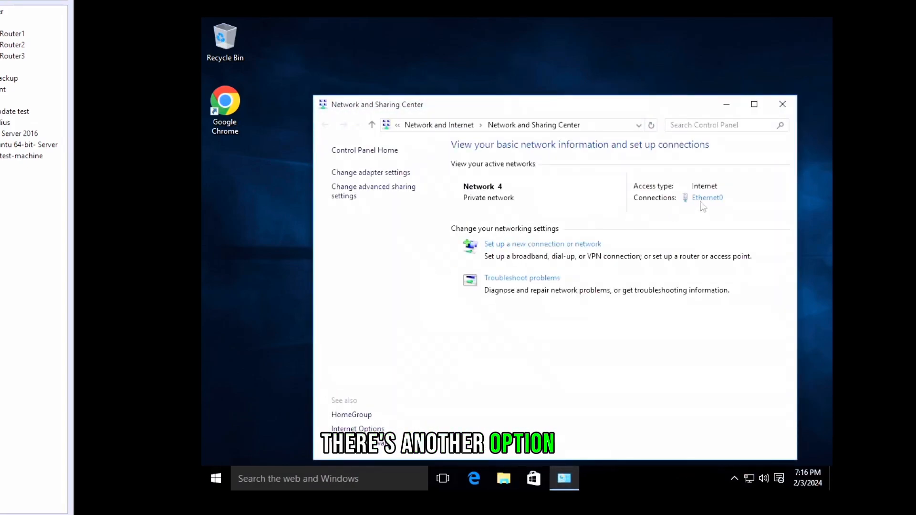
{"action": "left_click", "coordinate": [701, 199]}
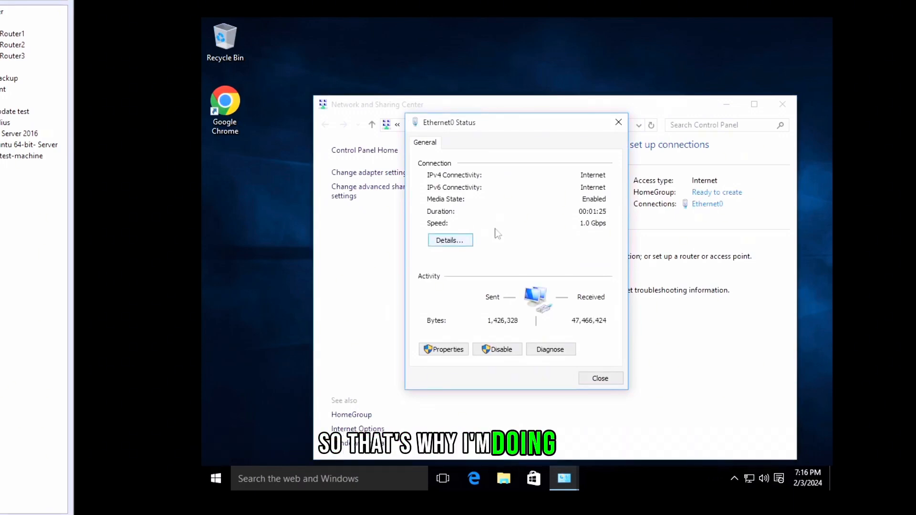
{"action": "left_click", "coordinate": [442, 243]}
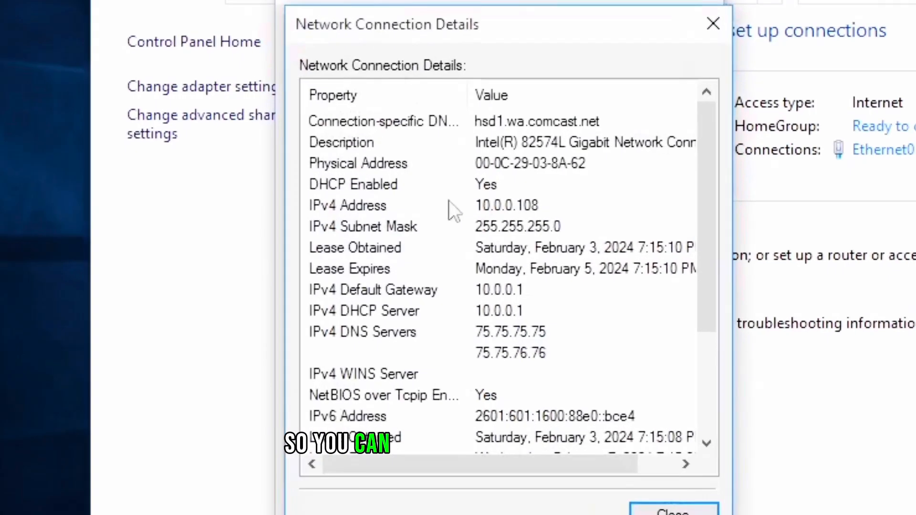
{"action": "left_click", "coordinate": [514, 233]}
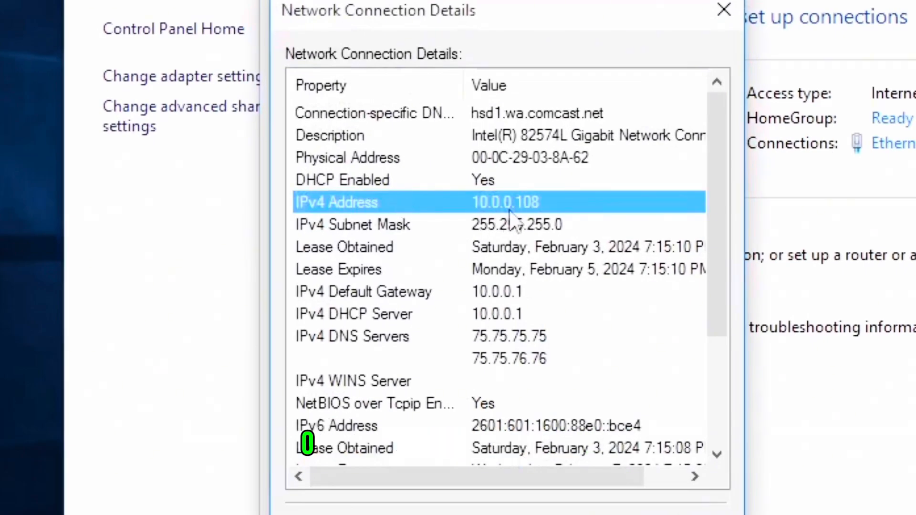
{"action": "left_click", "coordinate": [507, 290]}
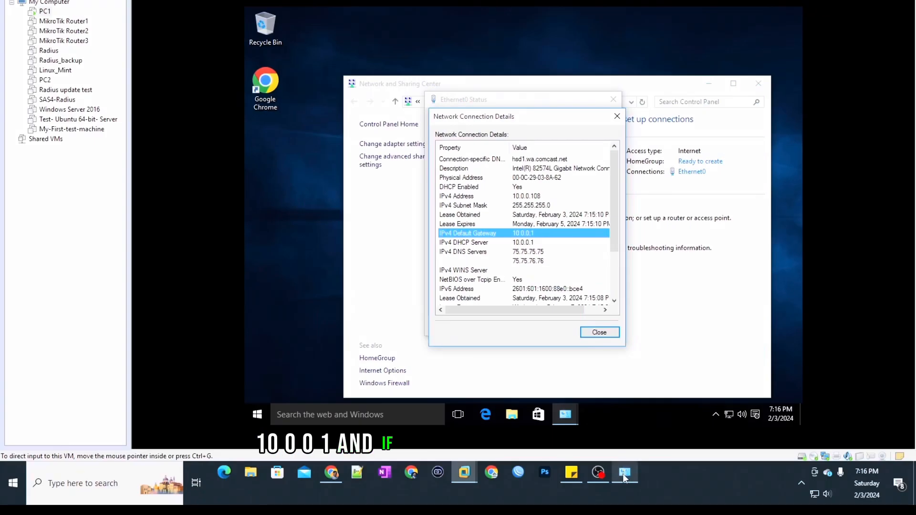
Step: On the host, view Ethernet 2's network connection details for comparison, then close the details dialog
{"action": "left_click", "coordinate": [623, 474]}
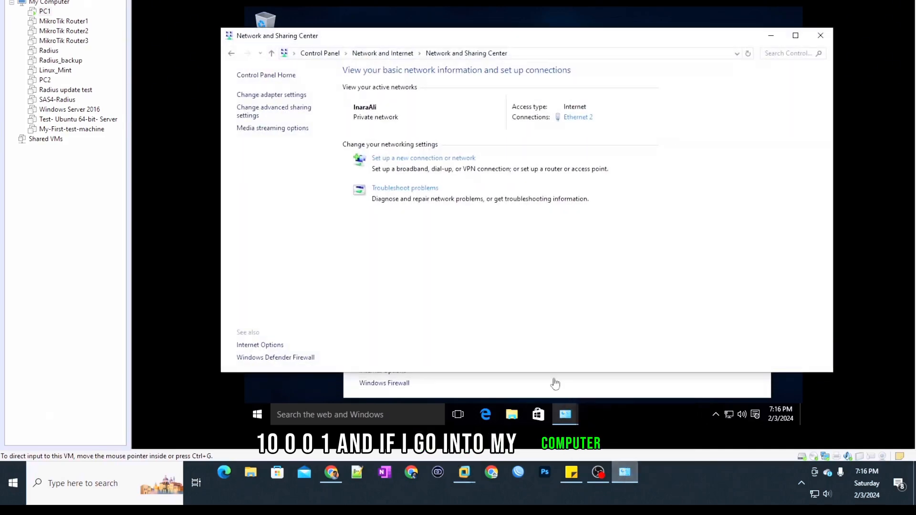
{"action": "left_click", "coordinate": [578, 118]}
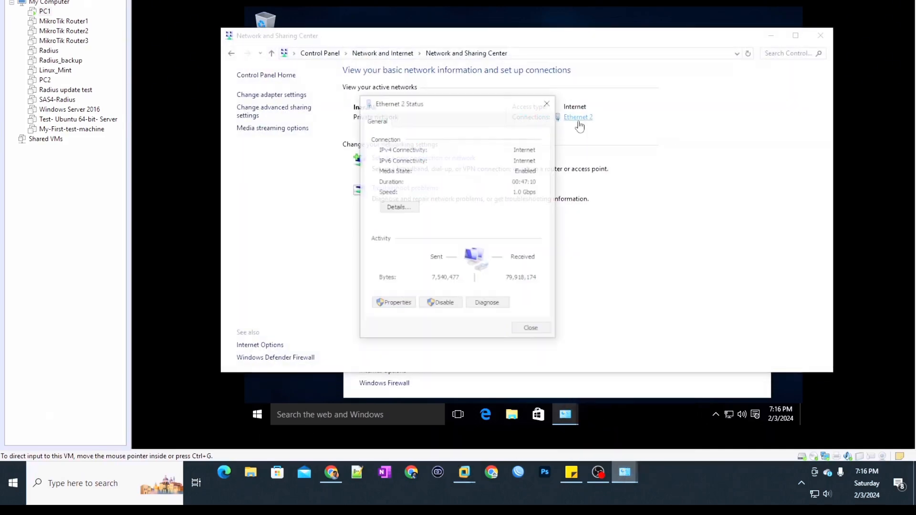
{"action": "left_click", "coordinate": [399, 208]}
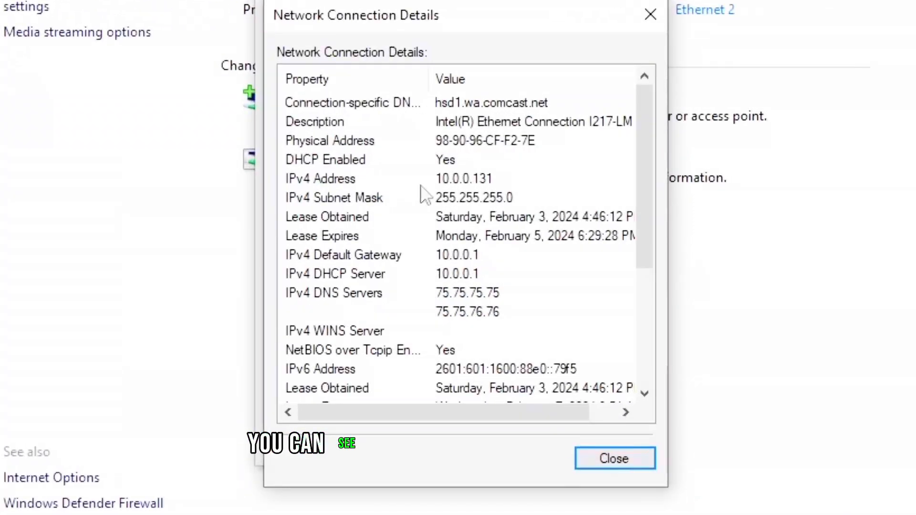
{"action": "left_click", "coordinate": [420, 200]}
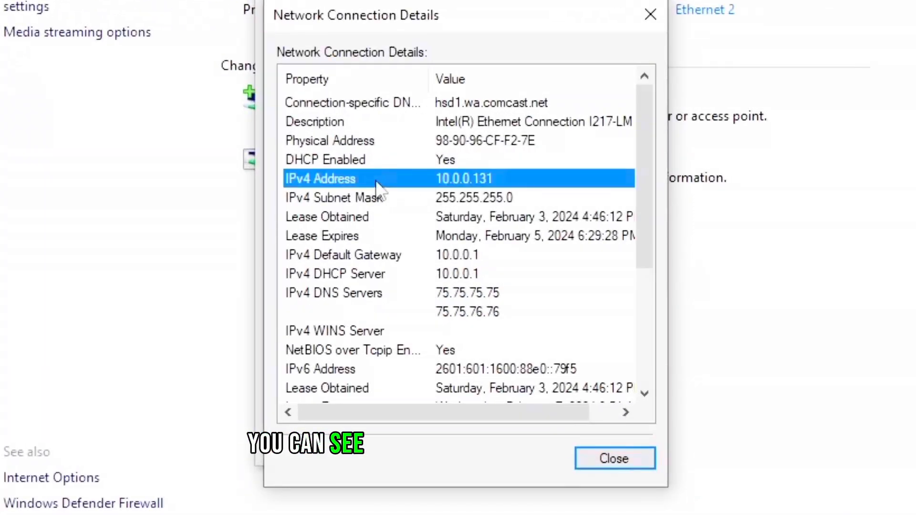
{"action": "left_click", "coordinate": [387, 262]}
{"action": "left_click", "coordinate": [392, 276]}
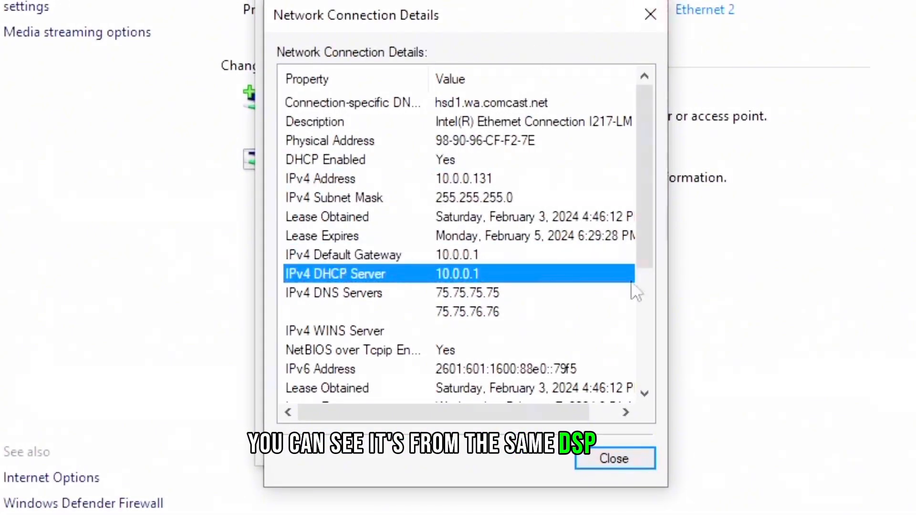
{"action": "left_click", "coordinate": [651, 15]}
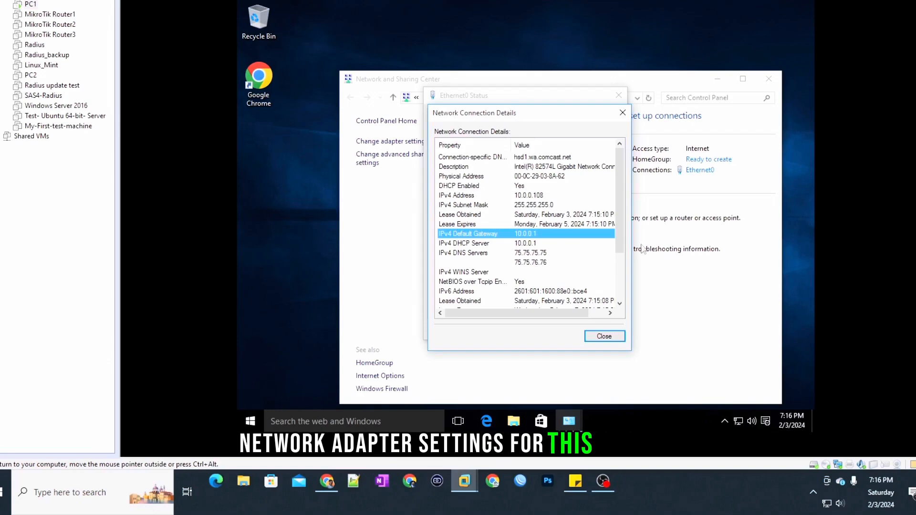
Step: Reopen the guest's Ethernet0 details and launch a Command Prompt in the guest by searching for cmd
{"action": "left_click", "coordinate": [605, 337]}
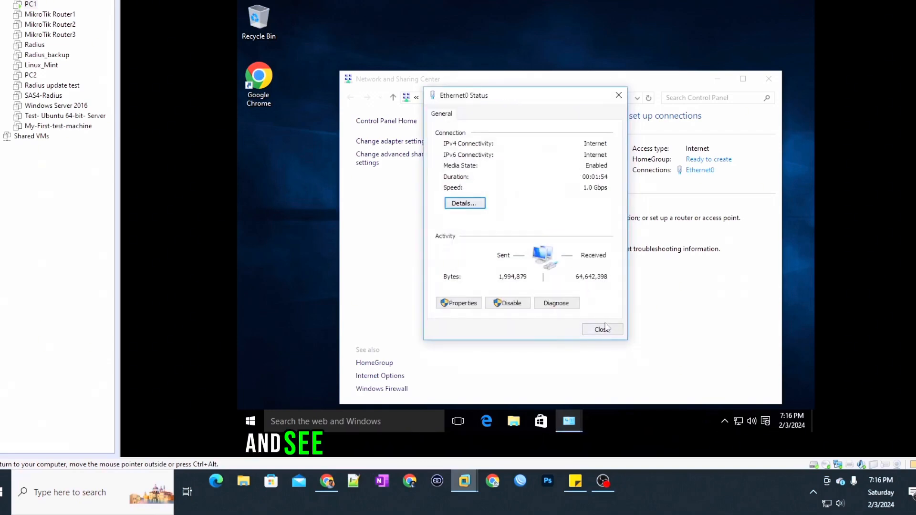
{"action": "left_click", "coordinate": [462, 205]}
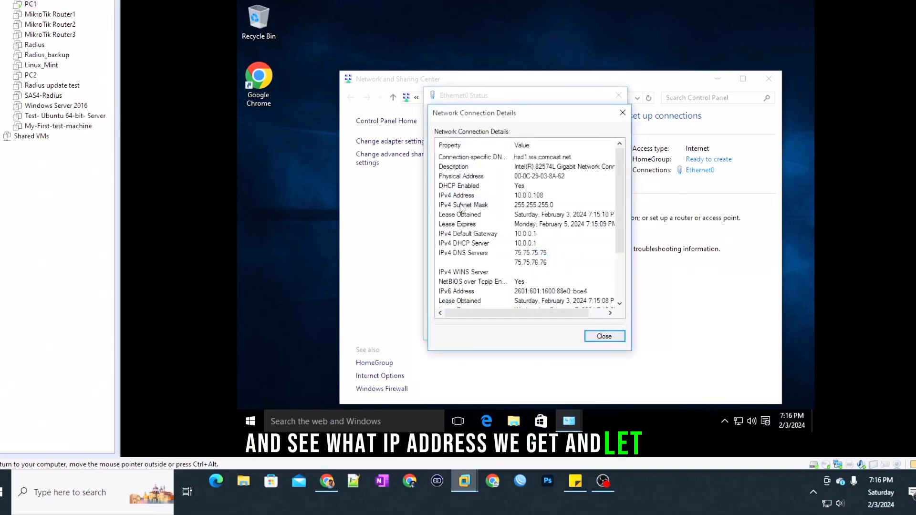
{"action": "left_click", "coordinate": [322, 421]}
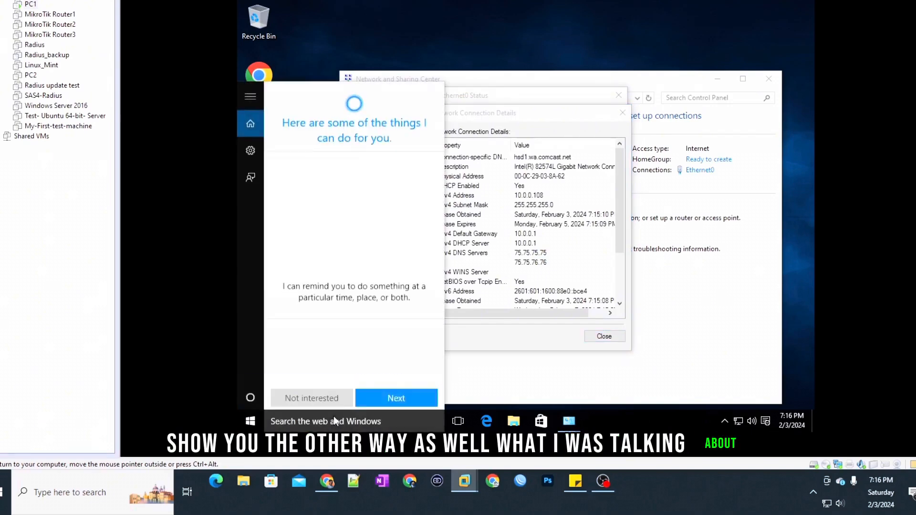
{"action": "type", "text": "cmd"}
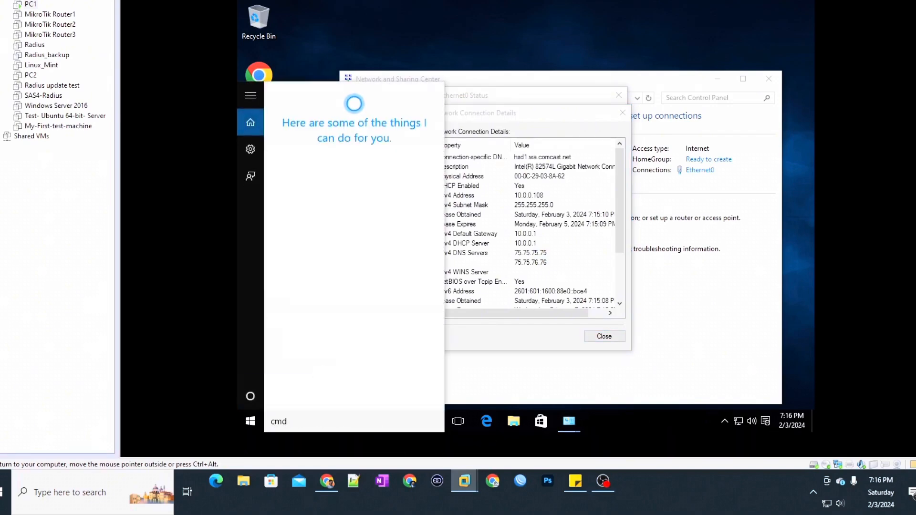
{"action": "key", "text": "Return"}
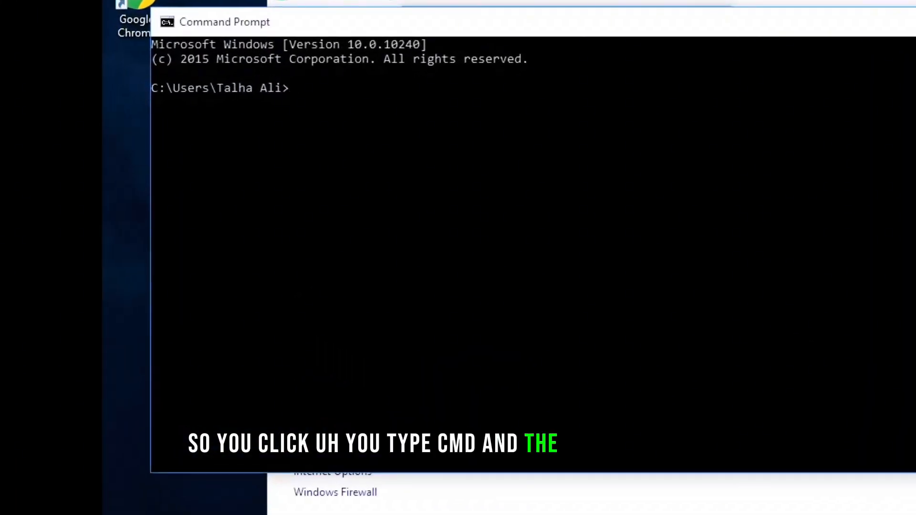
Step: Run ipconfig /all in the guest and review Ethernet0's IPv4 address, gateway and DHCP server
{"action": "type", "text": "ip"}
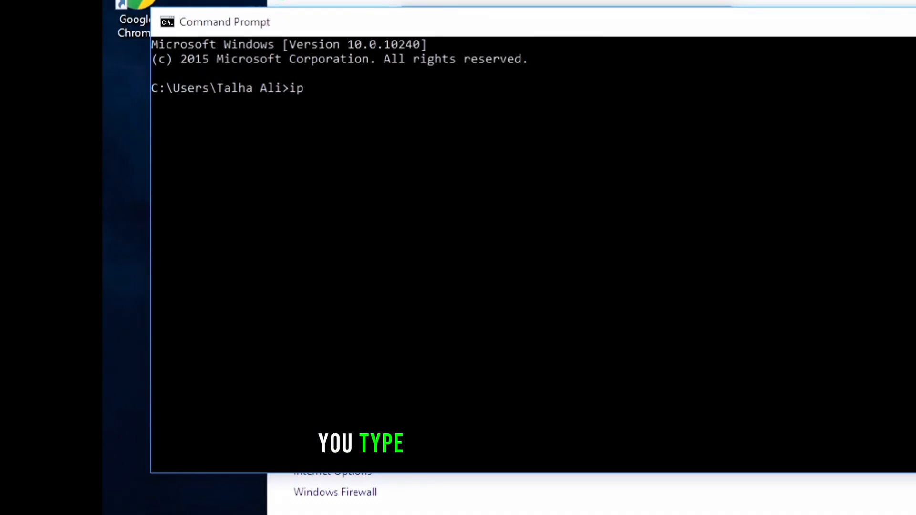
{"action": "type", "text": "config /all"}
{"action": "key", "text": "Return"}
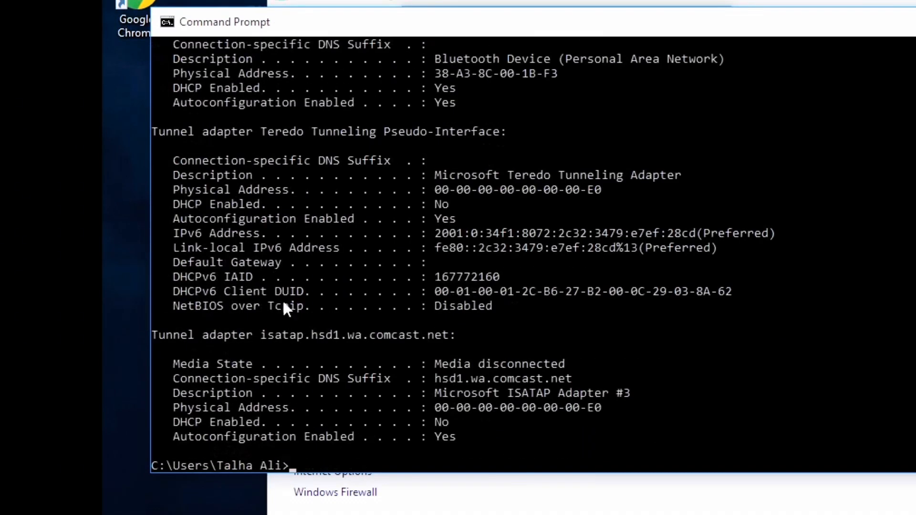
{"action": "scroll", "coordinate": [716, 276], "scroll_direction": "up", "scroll_amount": 9}
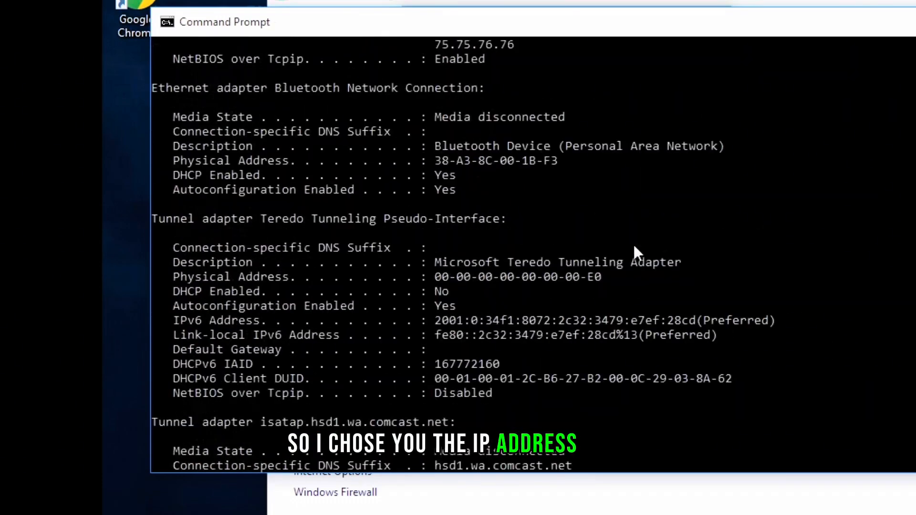
{"action": "scroll", "coordinate": [488, 214], "scroll_direction": "up", "scroll_amount": 3}
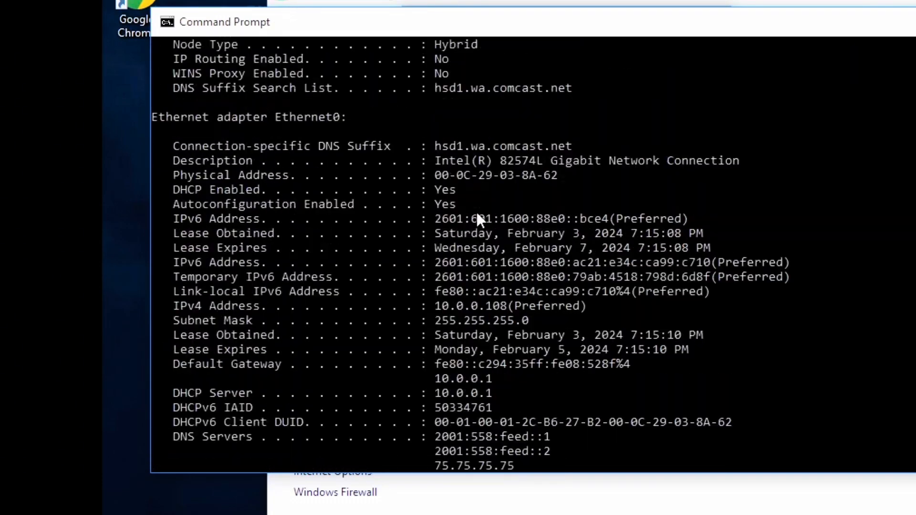
{"action": "scroll", "coordinate": [419, 139], "scroll_direction": "down", "scroll_amount": 2}
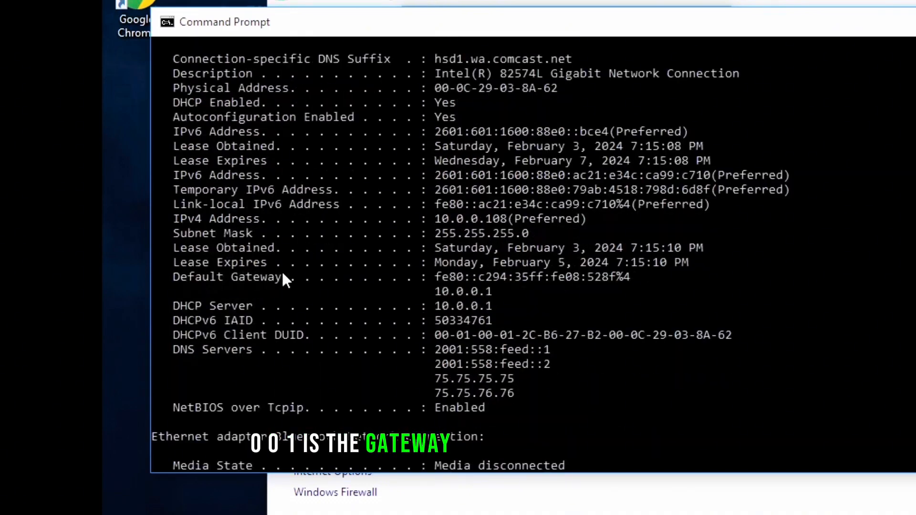
{"action": "scroll", "coordinate": [545, 322], "scroll_direction": "down", "scroll_amount": 1}
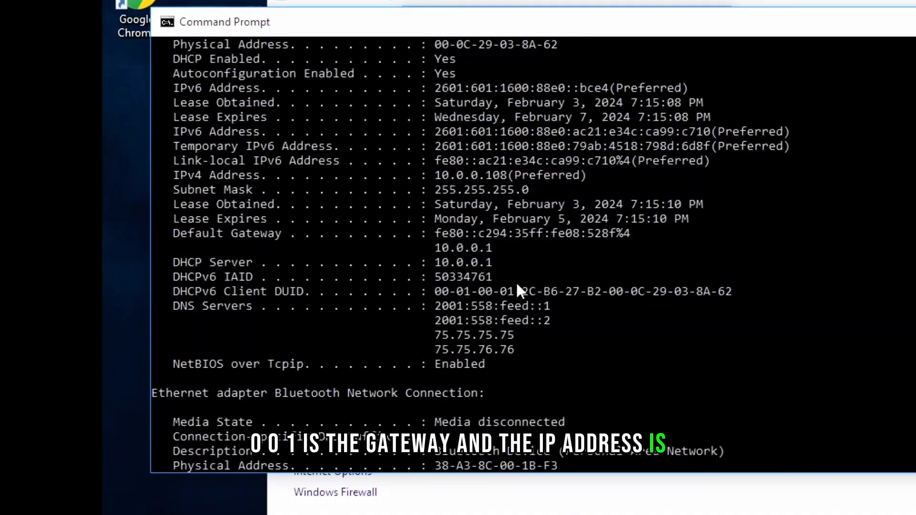
{"action": "scroll", "coordinate": [498, 251], "scroll_direction": "up", "scroll_amount": 1}
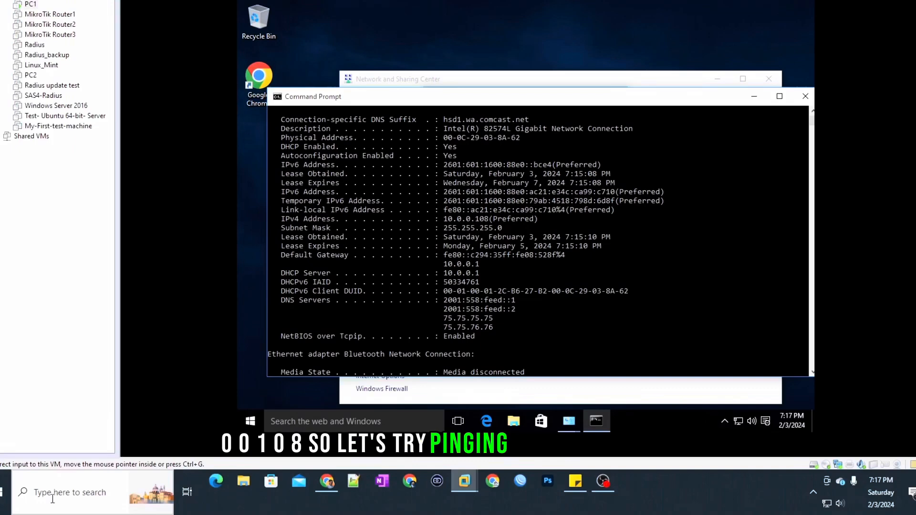
Step: Open a Command Prompt on the host and ping the guest at 10.0.0.108
{"action": "left_click", "coordinate": [52, 496]}
{"action": "type", "text": "cmd"}
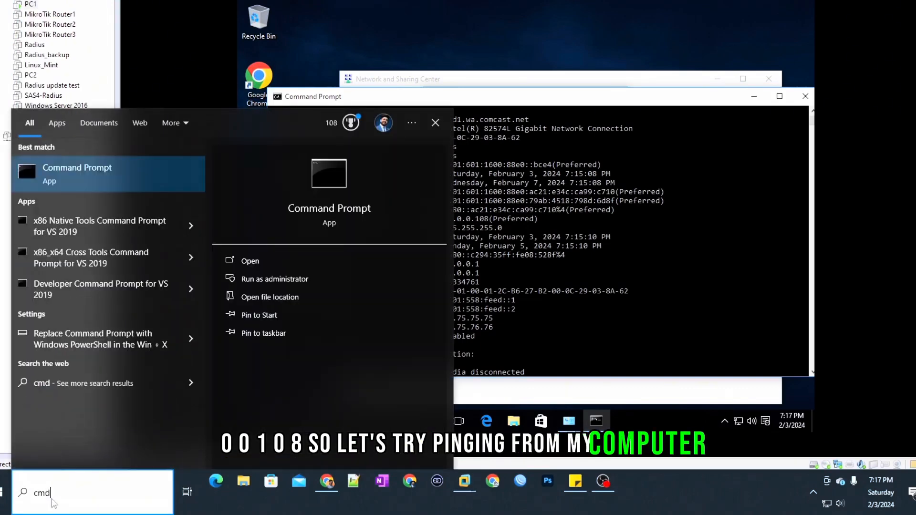
{"action": "key", "text": "Return"}
{"action": "type", "text": "ping"}
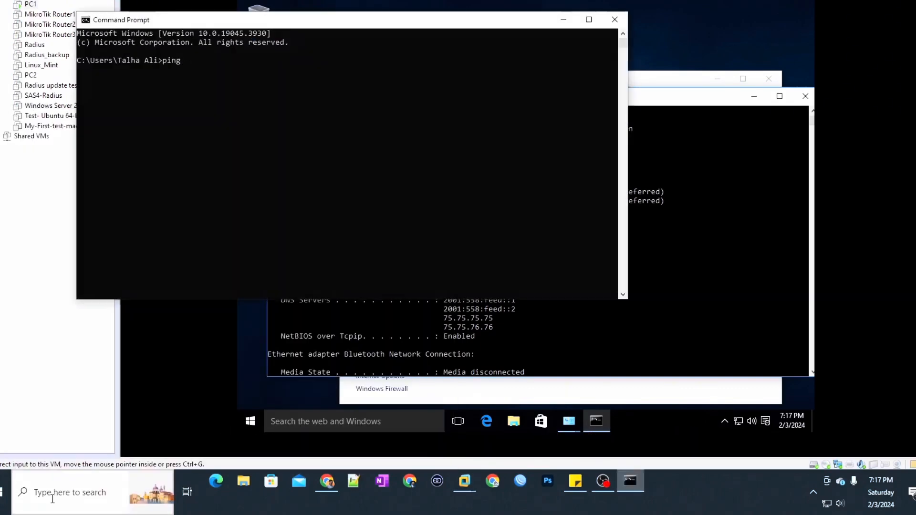
{"action": "type", "text": " 10.0"}
{"action": "type", "text": ".0.10"}
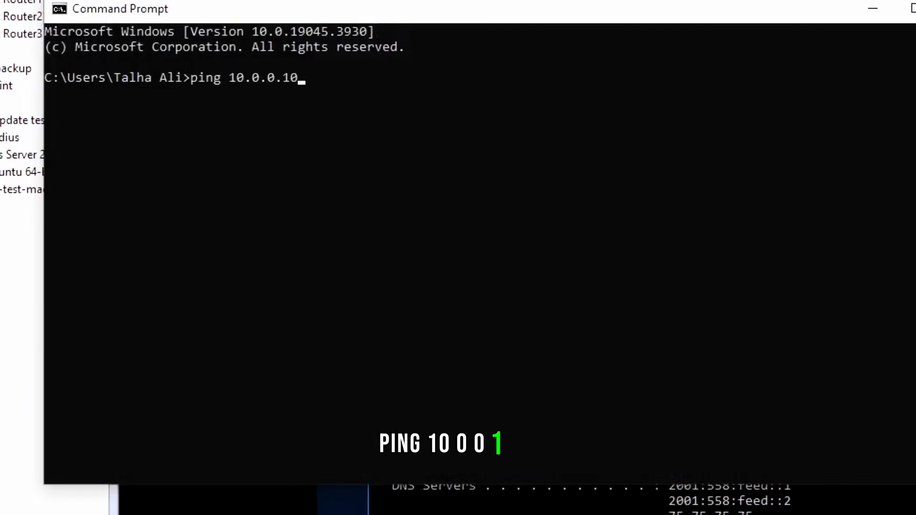
{"action": "type", "text": "8"}
{"action": "key", "text": "Return"}
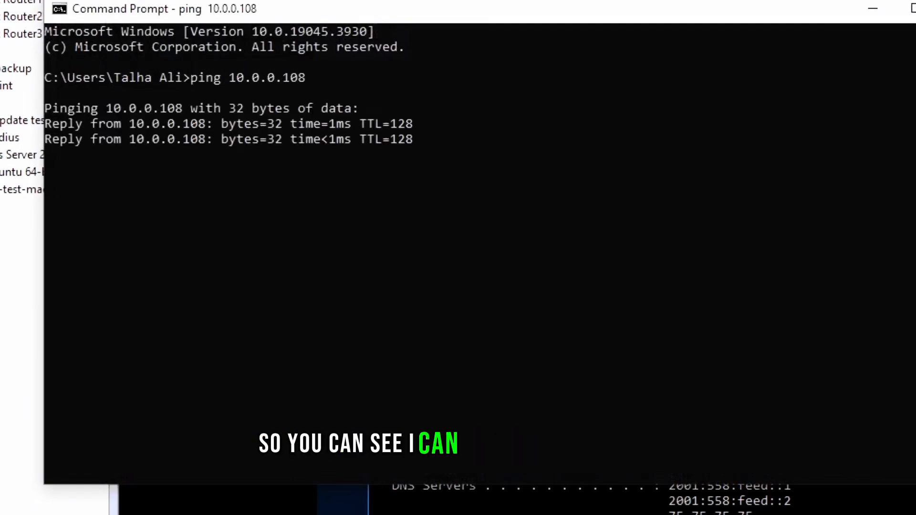
Step: Stop the ping and attempt a Remote Desktop connection from the host to 10.0.0.108, cancelling at the credentials prompt
{"action": "key", "text": "ctrl+c"}
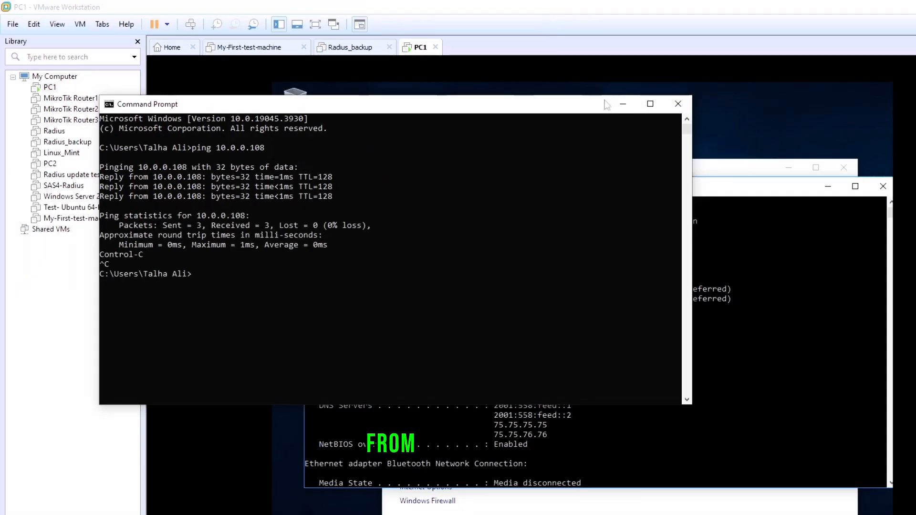
{"action": "left_click", "coordinate": [623, 104]}
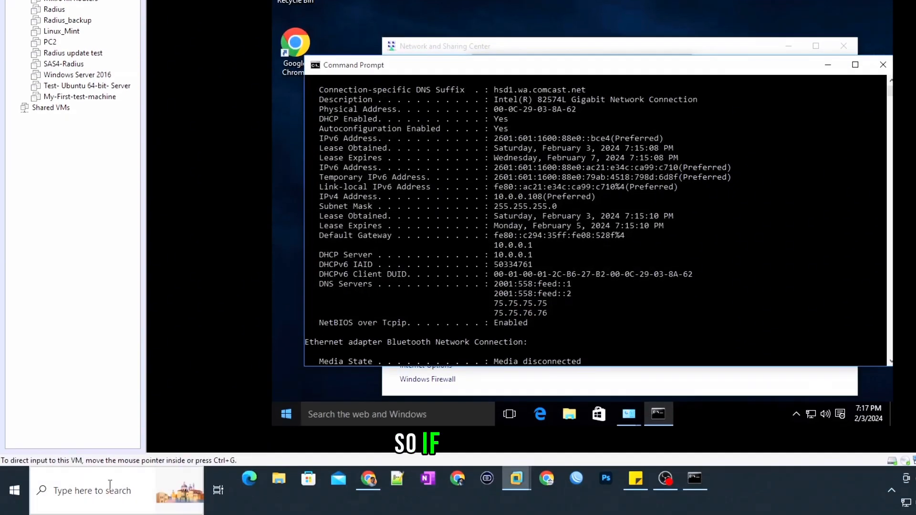
{"action": "left_click", "coordinate": [110, 472]}
{"action": "type", "text": "rdp"}
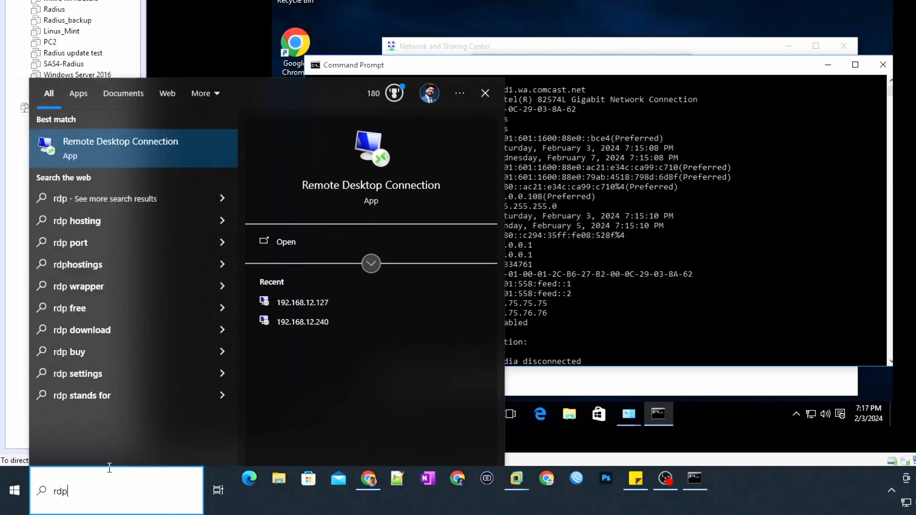
{"action": "key", "text": "Return"}
{"action": "type", "text": "10.0.0.108"}
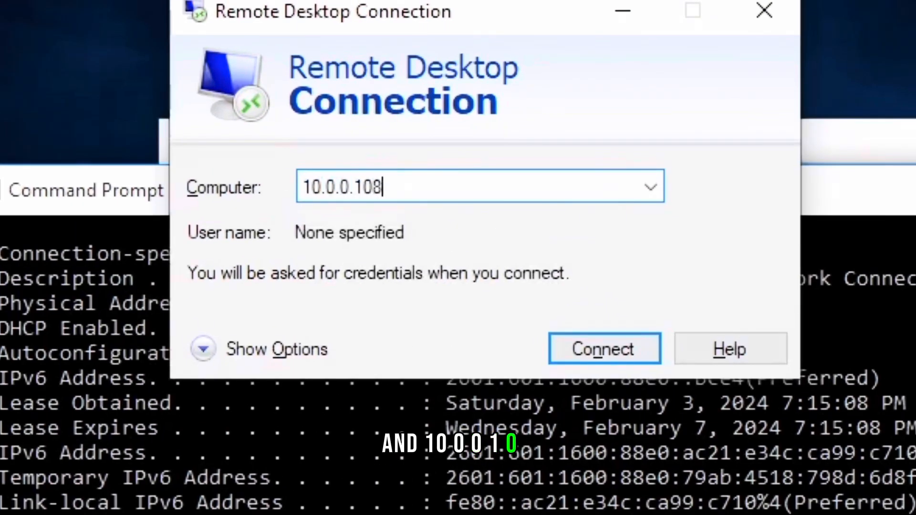
{"action": "key", "text": "Return"}
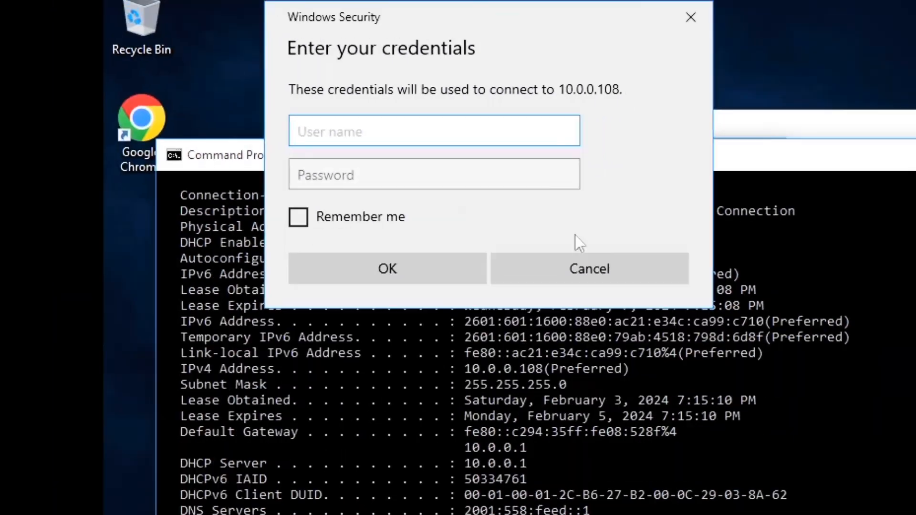
{"action": "left_click", "coordinate": [635, 368]}
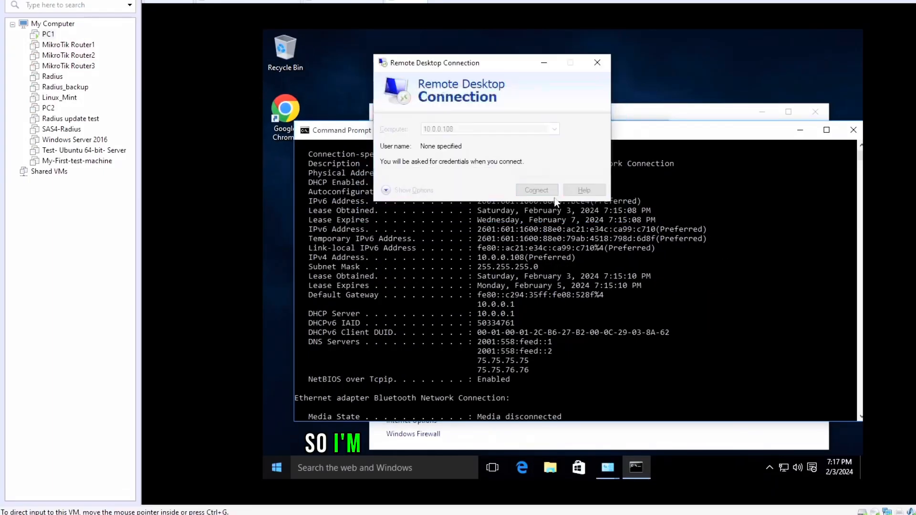
{"action": "left_click", "coordinate": [597, 63]}
Step: Close the guest's Command Prompt, connection details, Ethernet0 status and Network and Sharing Center windows
{"action": "left_click", "coordinate": [853, 130]}
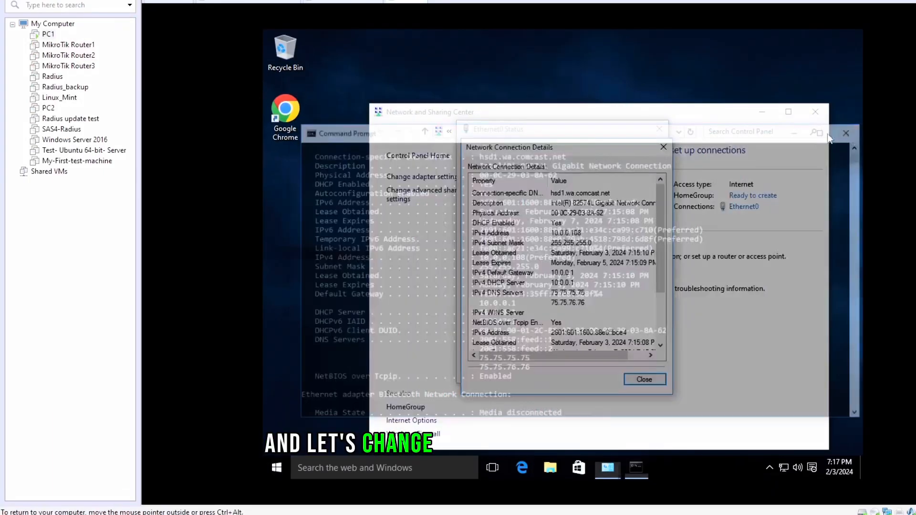
{"action": "left_click", "coordinate": [664, 147]}
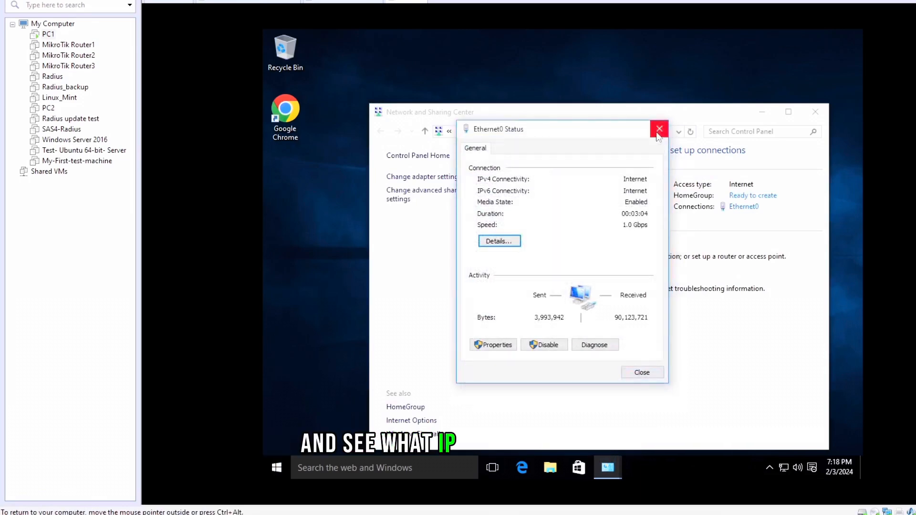
{"action": "left_click", "coordinate": [659, 129]}
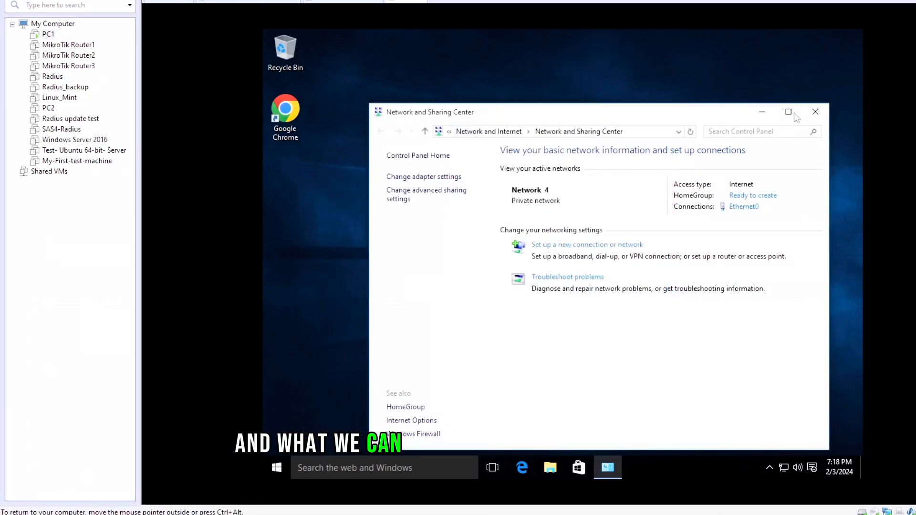
{"action": "left_click", "coordinate": [815, 112]}
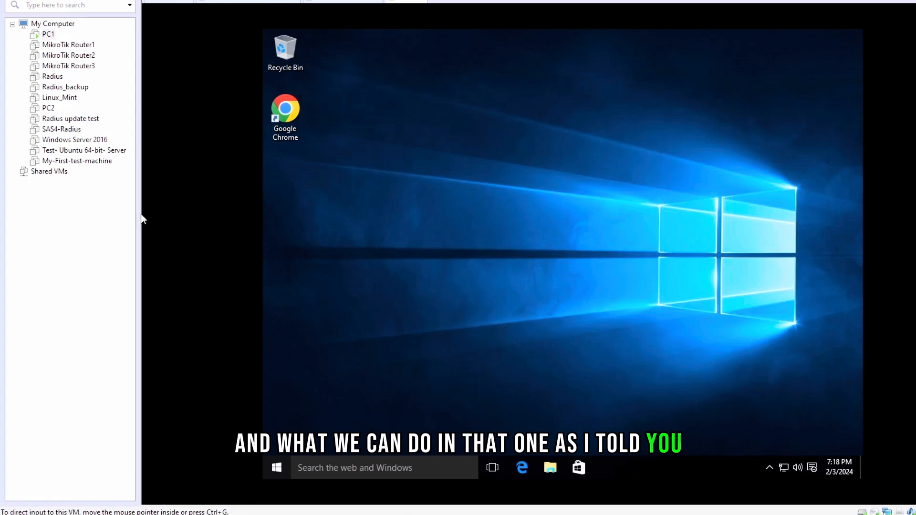
Step: Set PC1's network adapter to the custom virtual network VMnet1 (Host-only) in the virtual machine settings
{"action": "right_click", "coordinate": [48, 34]}
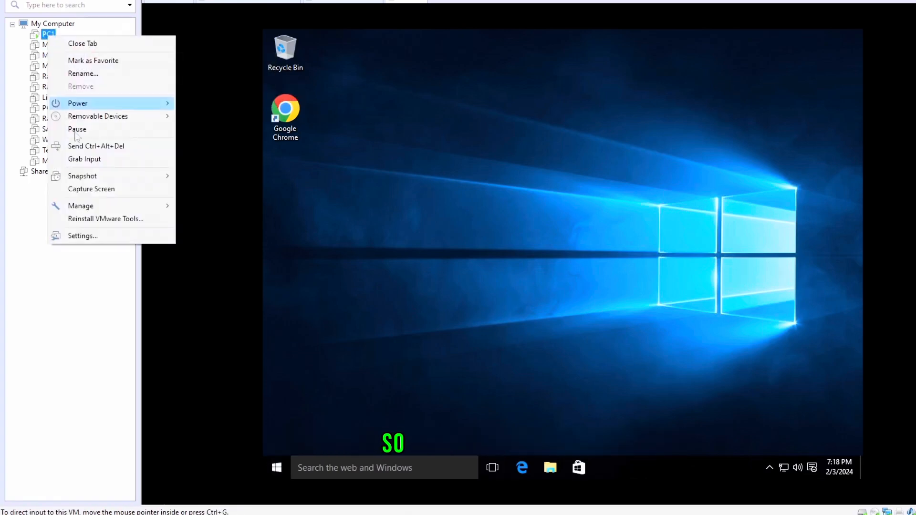
{"action": "left_click", "coordinate": [99, 233]}
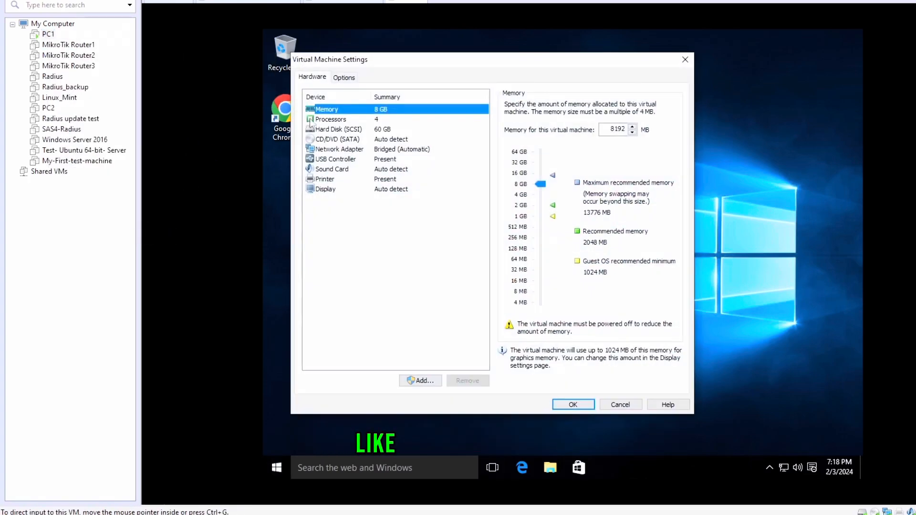
{"action": "left_click", "coordinate": [355, 150]}
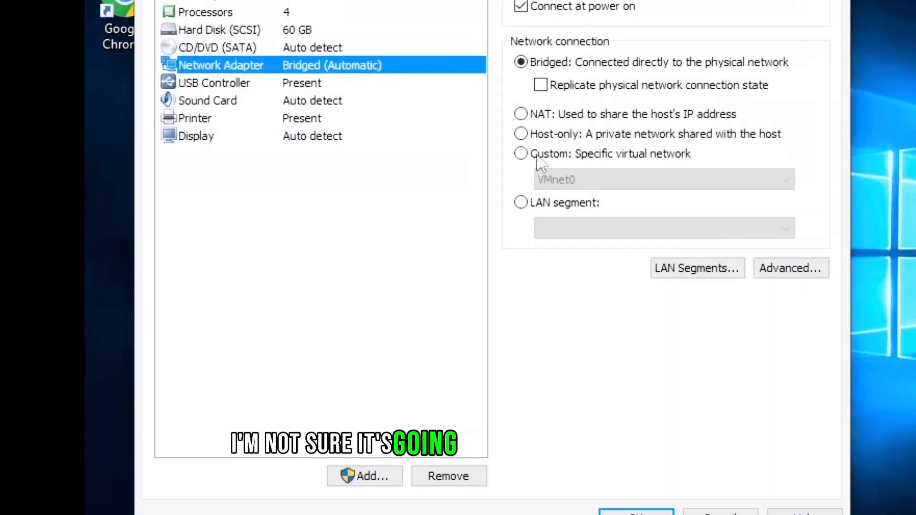
{"action": "left_click", "coordinate": [508, 199]}
{"action": "left_click", "coordinate": [563, 215]}
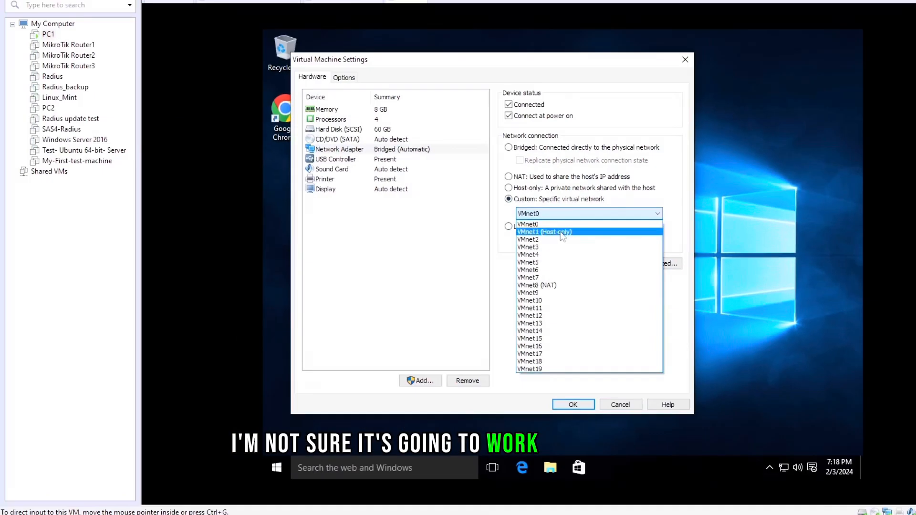
{"action": "left_click", "coordinate": [562, 233]}
{"action": "left_click", "coordinate": [571, 405]}
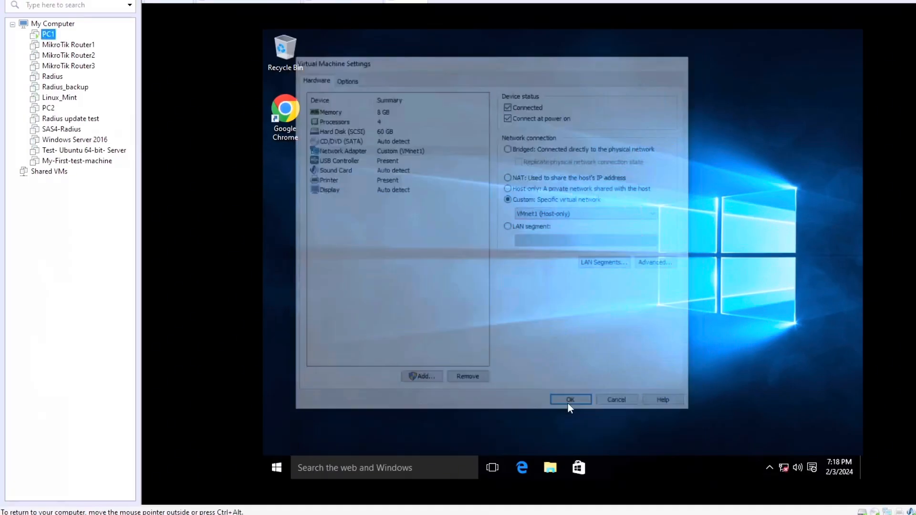
Step: In the guest, open Ethernet0's network connection details and select the IPv4 Address row
{"action": "right_click", "coordinate": [783, 468]}
{"action": "left_click", "coordinate": [764, 457]}
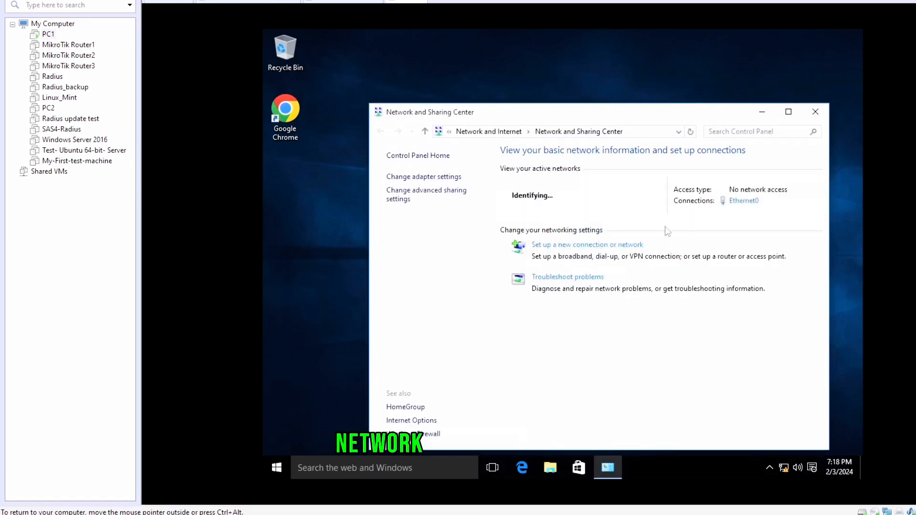
{"action": "left_click", "coordinate": [742, 201]}
{"action": "left_click", "coordinate": [498, 242]}
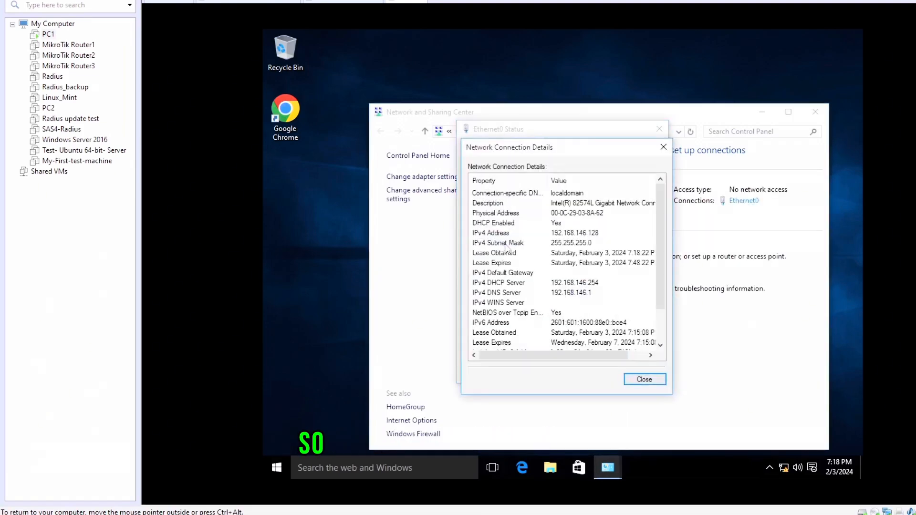
{"action": "left_click", "coordinate": [535, 236]}
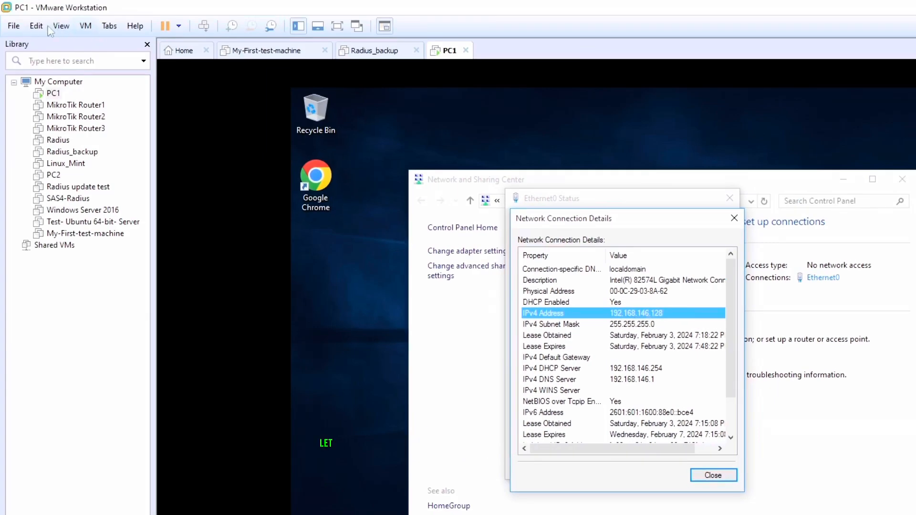
Step: Open the Virtual Network Editor, view VMnet1's DHCP settings, then close both dialogs
{"action": "left_click", "coordinate": [42, 26]}
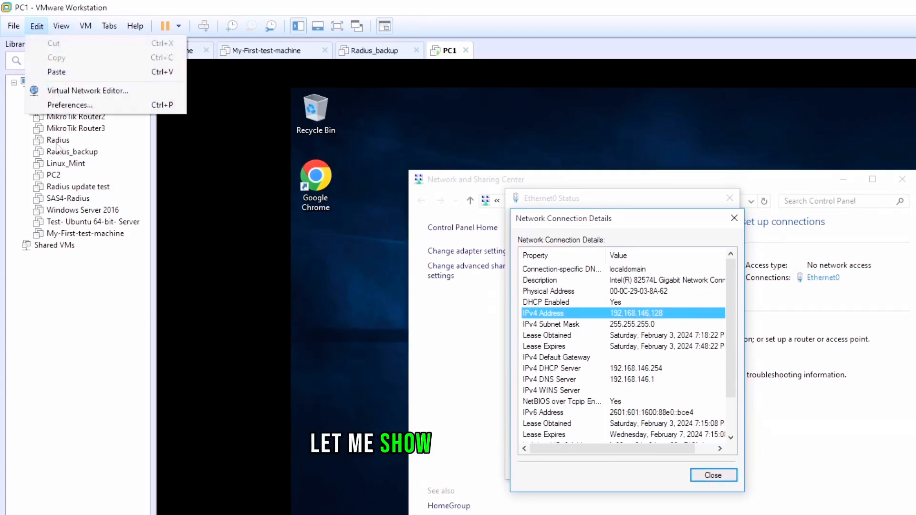
{"action": "left_click", "coordinate": [72, 90]}
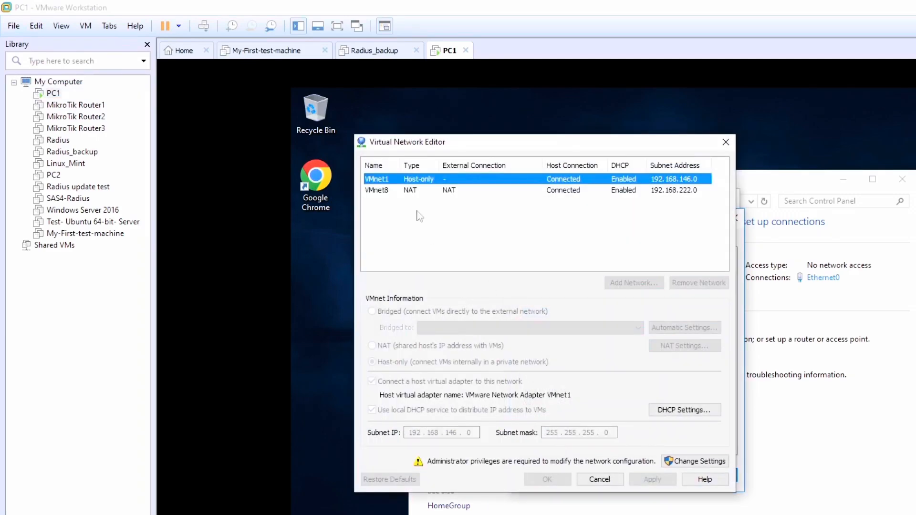
{"action": "left_click", "coordinate": [669, 409]}
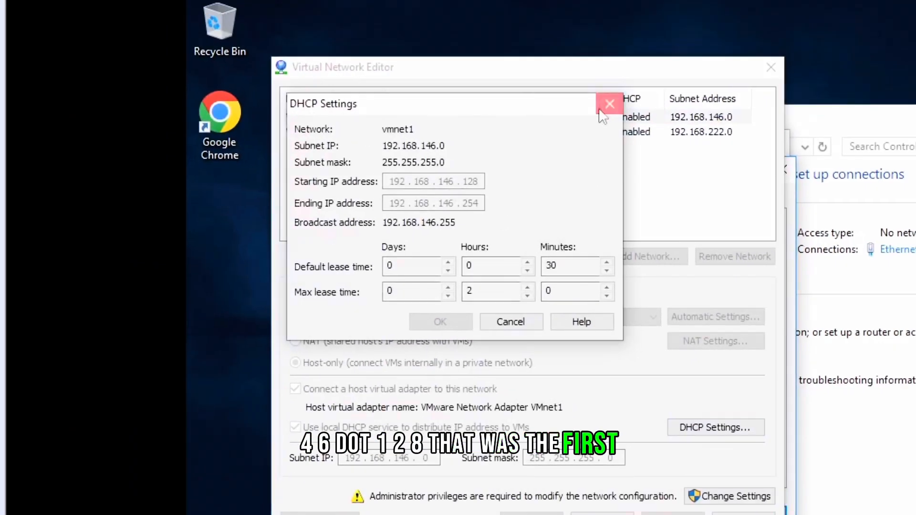
{"action": "left_click", "coordinate": [672, 80]}
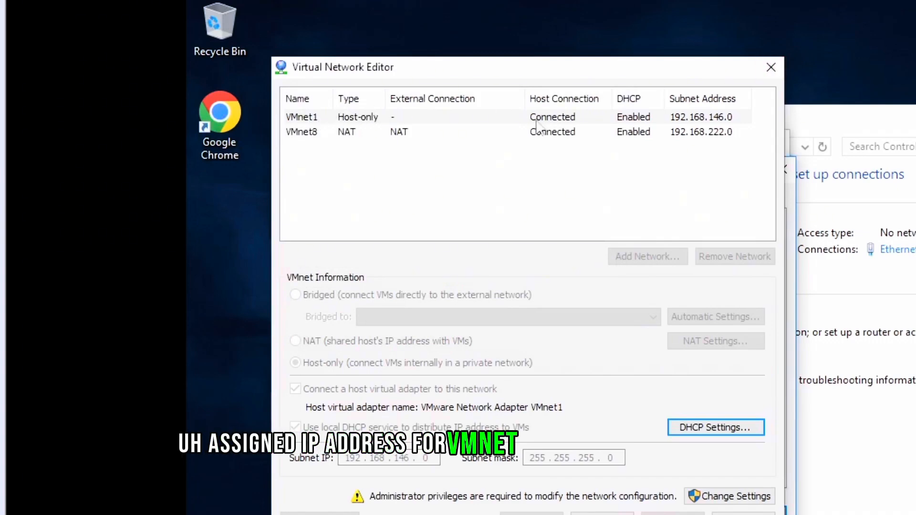
{"action": "left_click", "coordinate": [772, 67]}
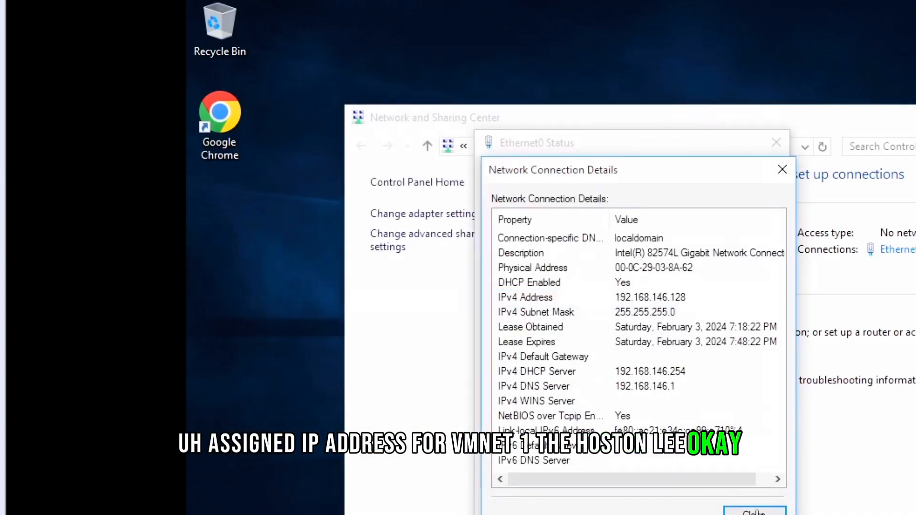
Step: Close the guest's network windows and switch PC1's network adapter to the custom network VMnet8 (NAT)
{"action": "left_click", "coordinate": [783, 170]}
{"action": "left_click", "coordinate": [748, 150]}
{"action": "left_click", "coordinate": [763, 149]}
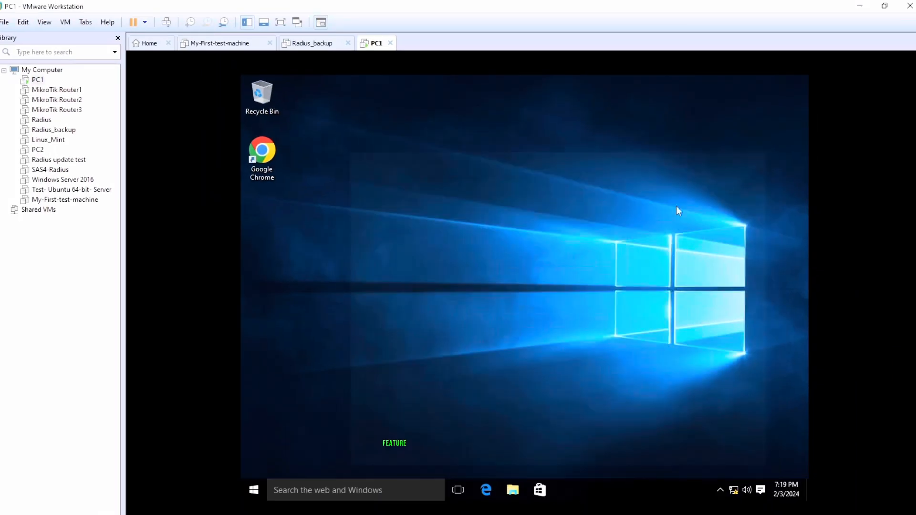
{"action": "right_click", "coordinate": [37, 79]}
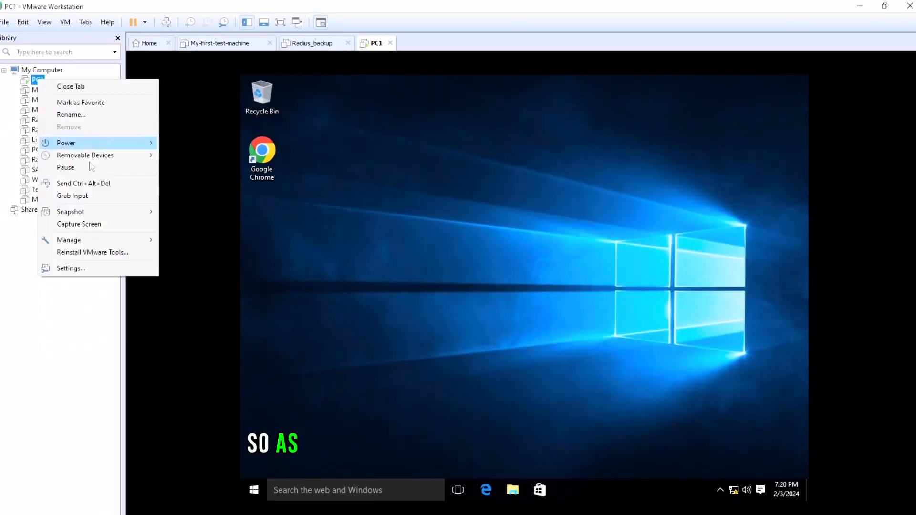
{"action": "left_click", "coordinate": [72, 268]}
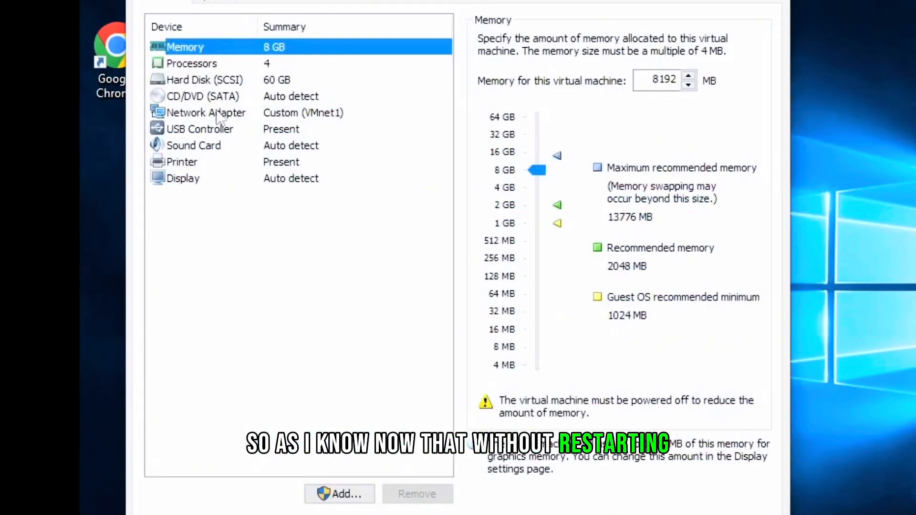
{"action": "left_click", "coordinate": [217, 114]}
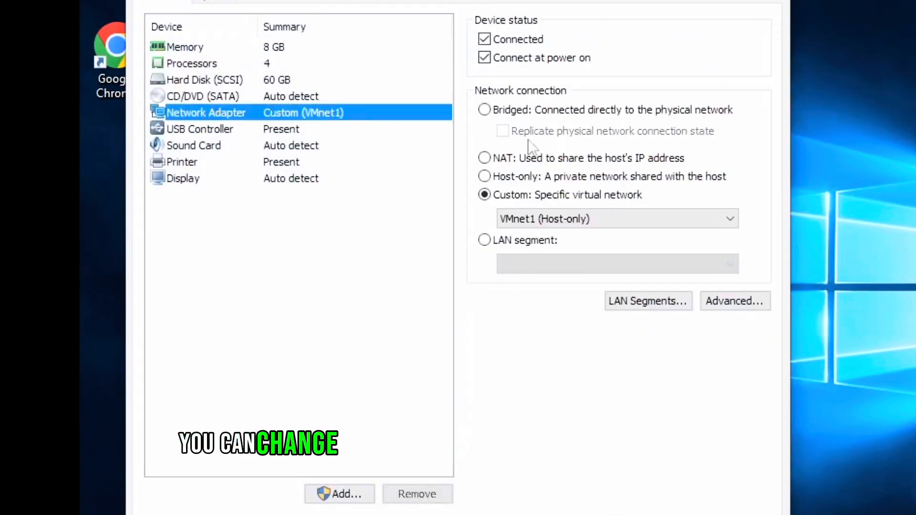
{"action": "left_click", "coordinate": [568, 219]}
{"action": "left_click", "coordinate": [576, 339]}
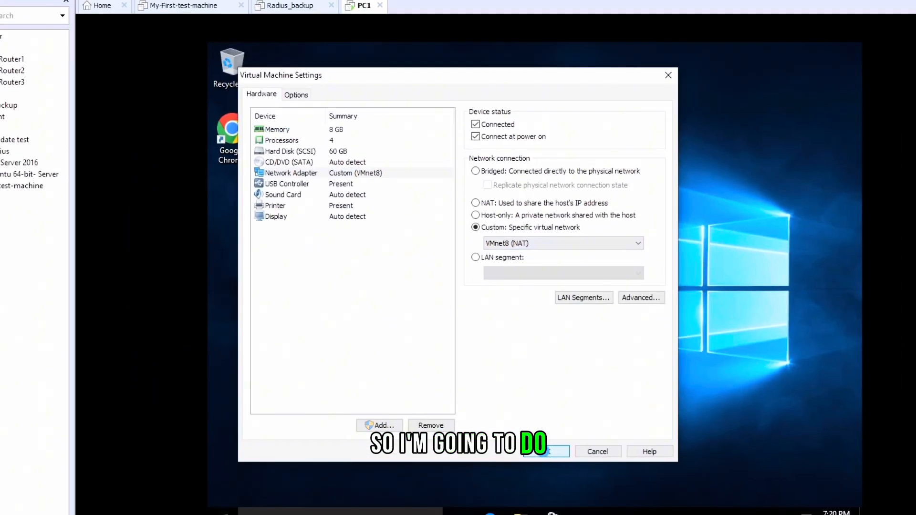
{"action": "left_click", "coordinate": [541, 453]}
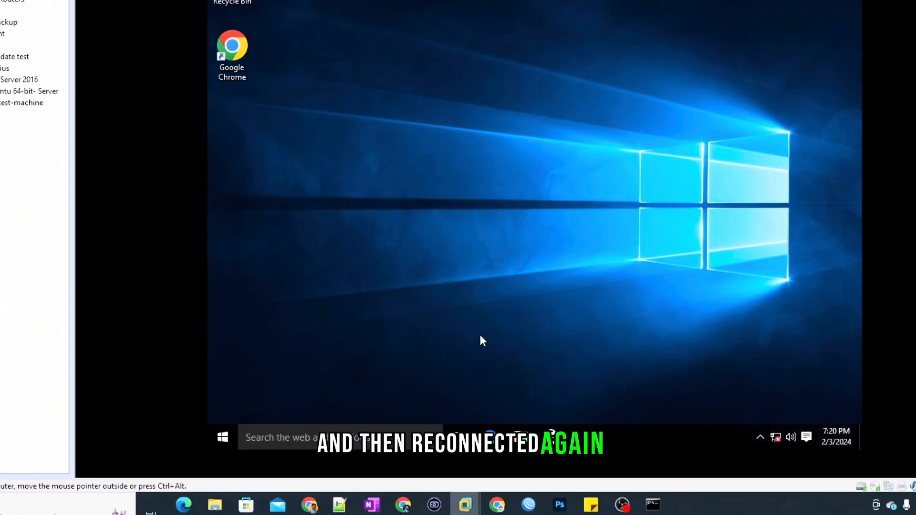
Step: Open the guest's Ethernet0 network connection details again to check the newly assigned IPv4 address
{"action": "right_click", "coordinate": [776, 437]}
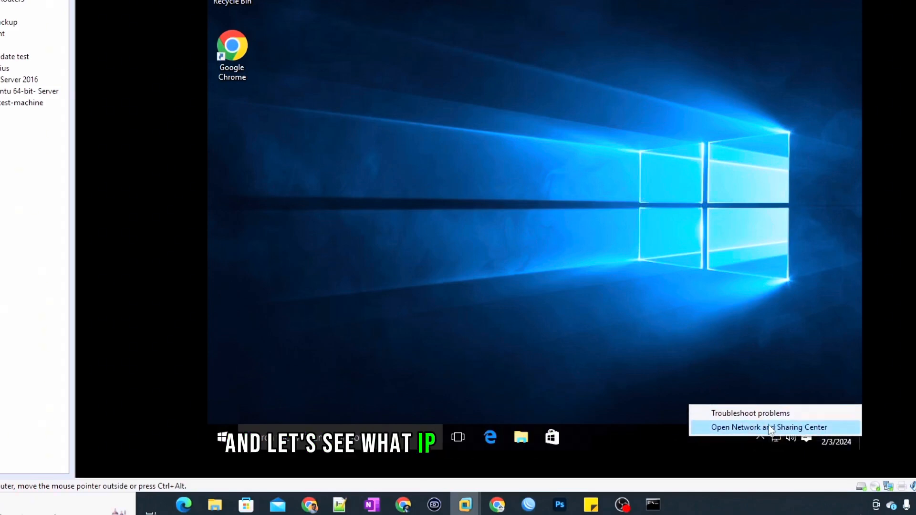
{"action": "left_click", "coordinate": [768, 426]}
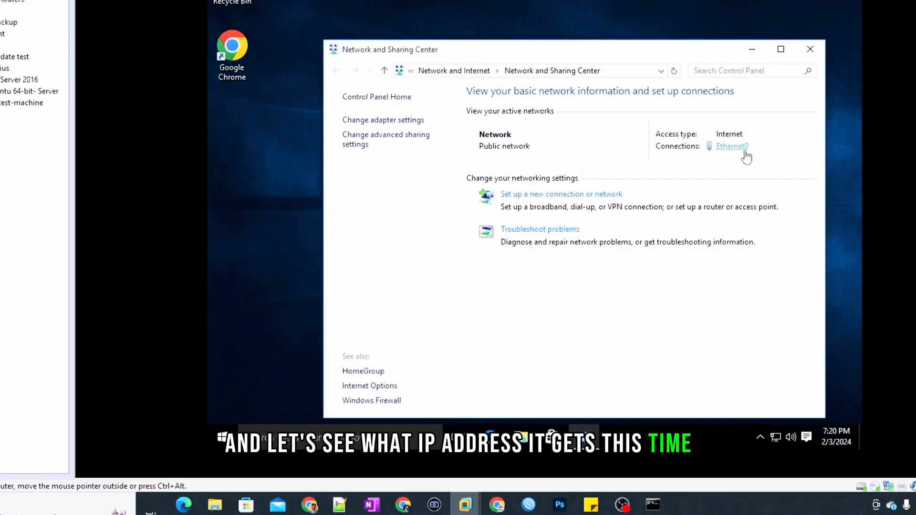
{"action": "left_click", "coordinate": [741, 149]}
{"action": "left_click", "coordinate": [466, 191]}
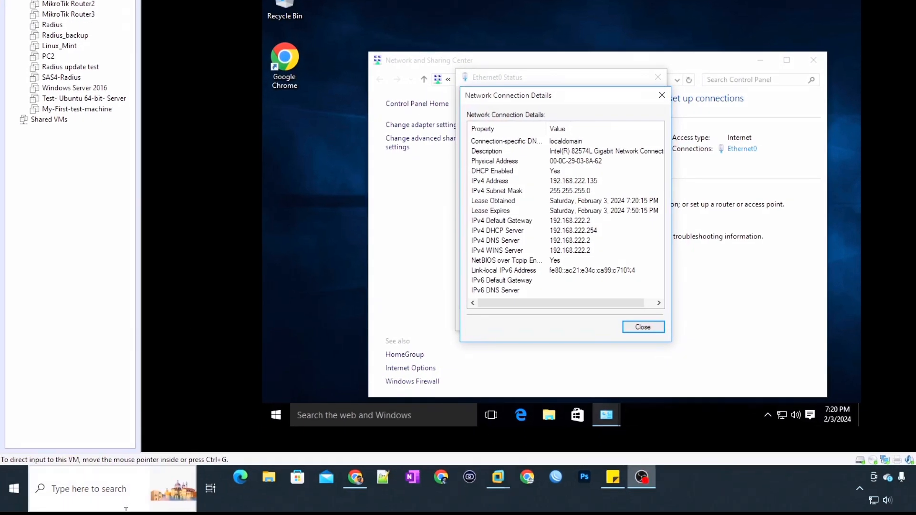
Step: On the host, open Command Prompt and ping the guest at 192.168.222.135
{"action": "left_click", "coordinate": [126, 509]}
{"action": "type", "text": "cmd"}
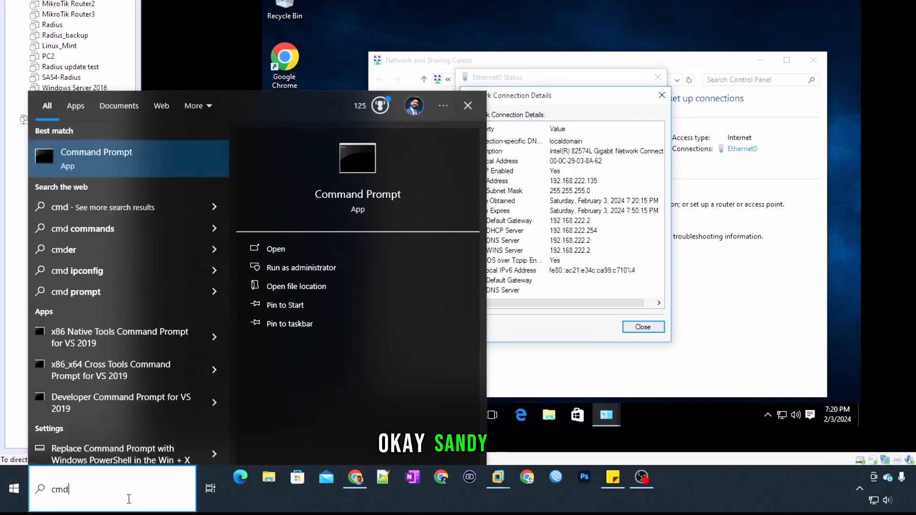
{"action": "key", "text": "Return"}
{"action": "type", "text": "ping"}
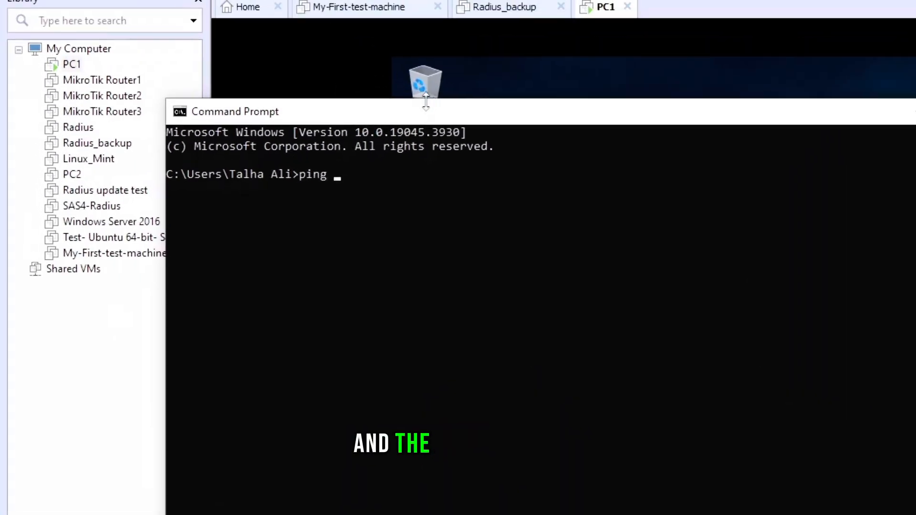
{"action": "left_click_drag", "start_coordinate": [427, 120], "coordinate": [673, 436]}
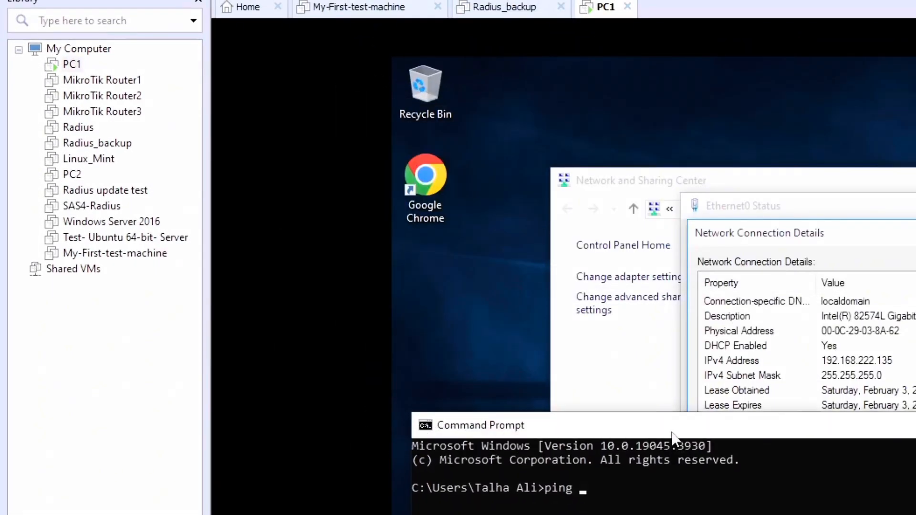
{"action": "type", "text": "192.168.222"}
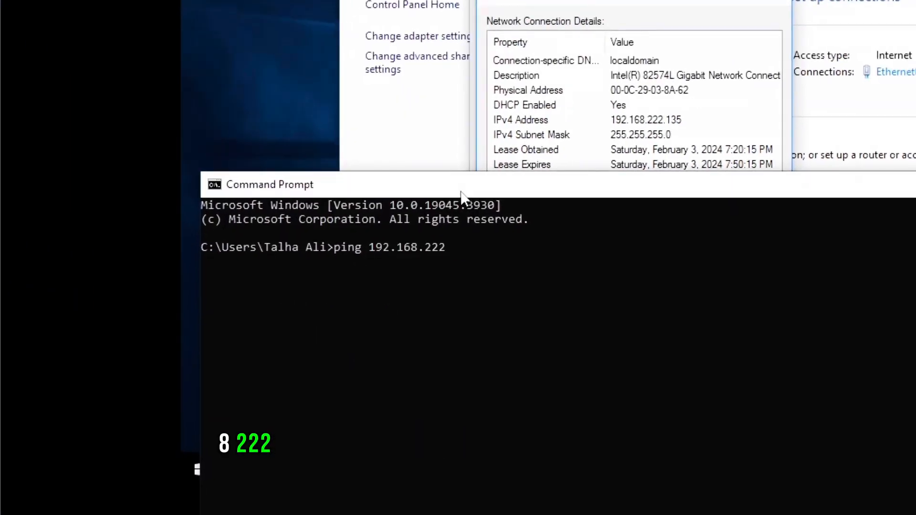
{"action": "type", "text": ".135"}
{"action": "key", "text": "Return"}
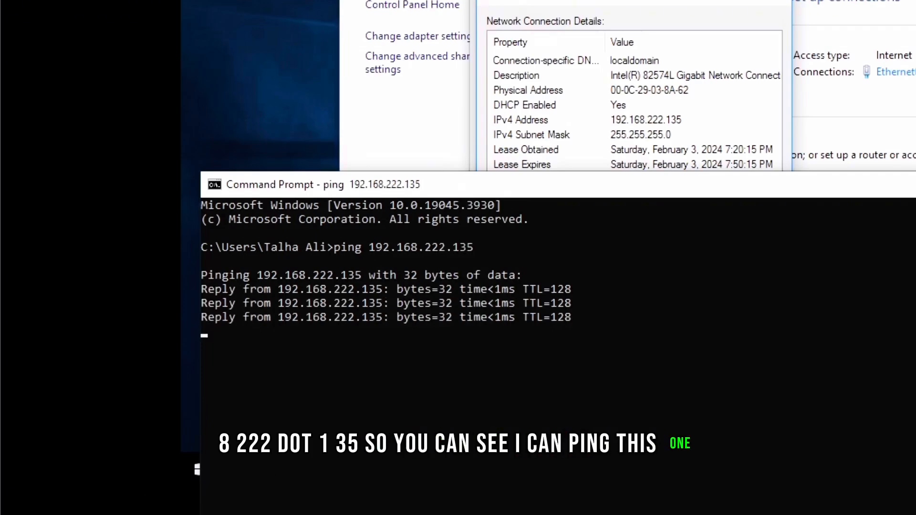
Step: Open Remote Desktop Connection and connect to the guest at 192.168.222.135
{"action": "left_click", "coordinate": [121, 504]}
{"action": "type", "text": "rdp"}
{"action": "key", "text": "Return"}
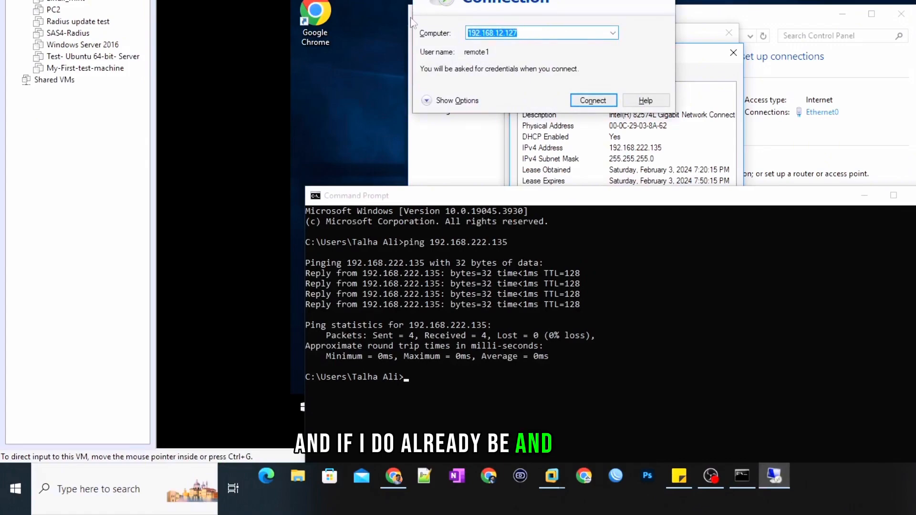
{"action": "type", "text": "192"}
{"action": "type", "text": ".168.222"}
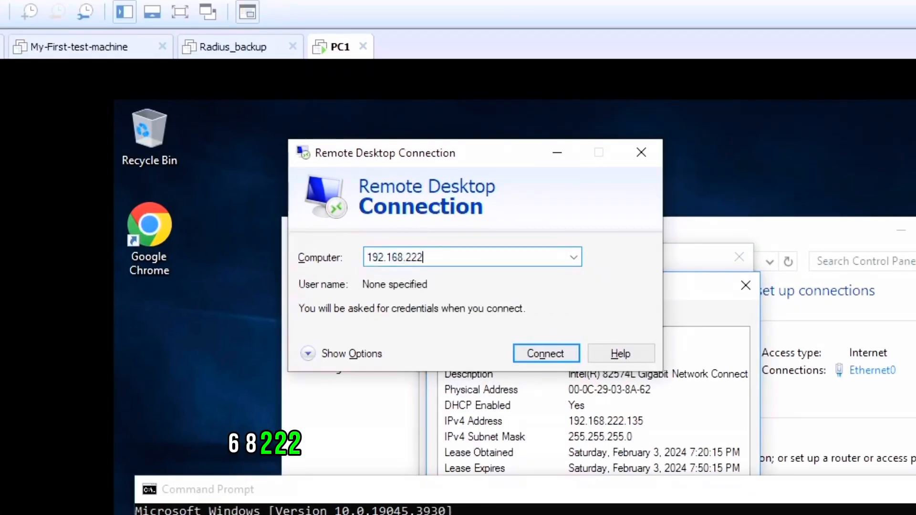
{"action": "type", "text": ".135"}
{"action": "key", "text": "Return"}
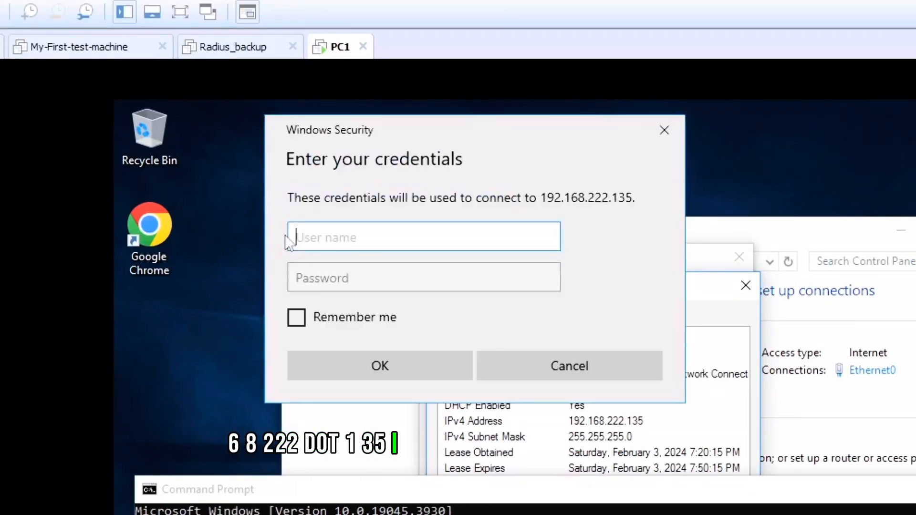
Step: Enter the remote account's user name and password, then accept the certificate warning to connect anyway
{"action": "type", "text": "remote"}
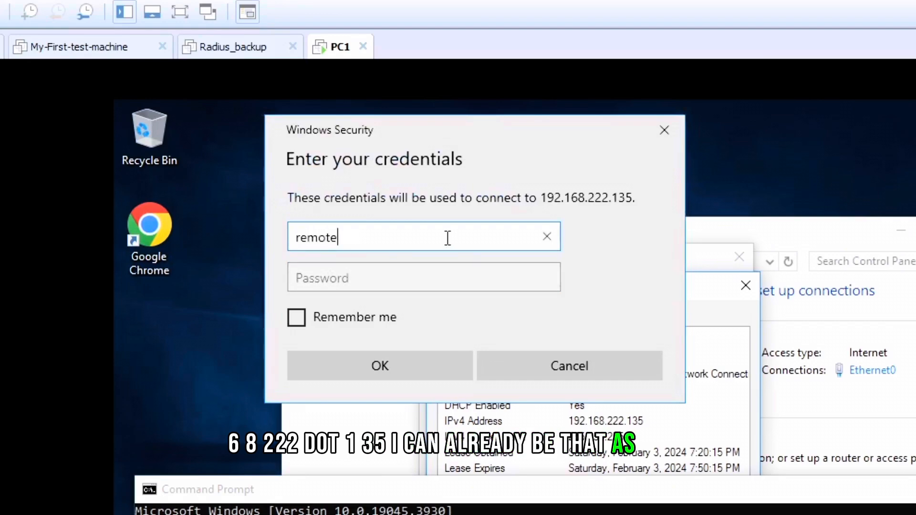
{"action": "key", "text": "Tab"}
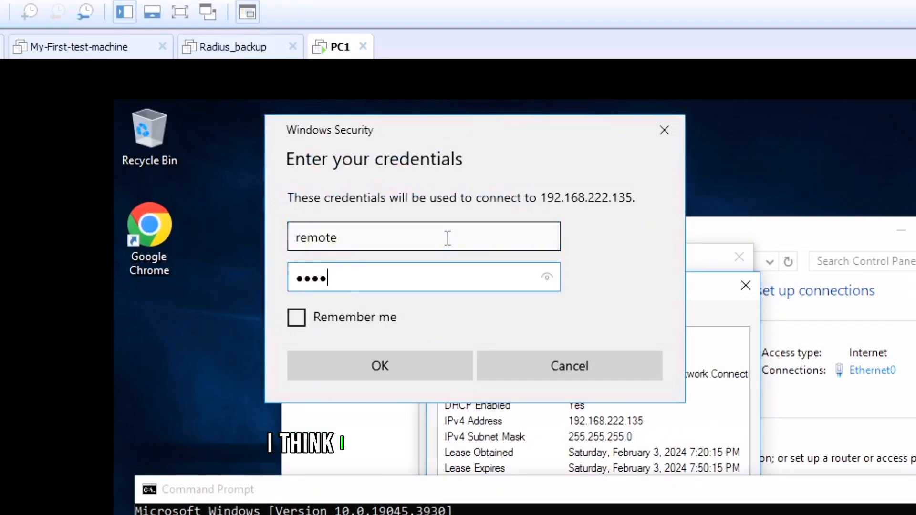
{"action": "key", "text": "BackSpace"}
{"action": "key", "text": "BackSpace"}
{"action": "key", "text": "BackSpace"}
{"action": "key", "text": "BackSpace"}
{"action": "key", "text": "BackSpace"}
{"action": "key", "text": "BackSpace"}
{"action": "key", "text": "BackSpace"}
{"action": "type", "text": "••••••••••"}
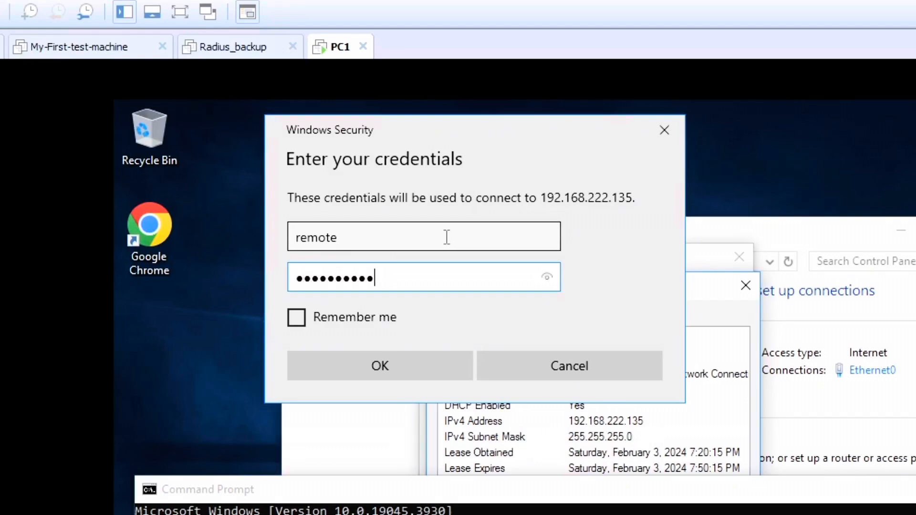
{"action": "key", "text": "Return"}
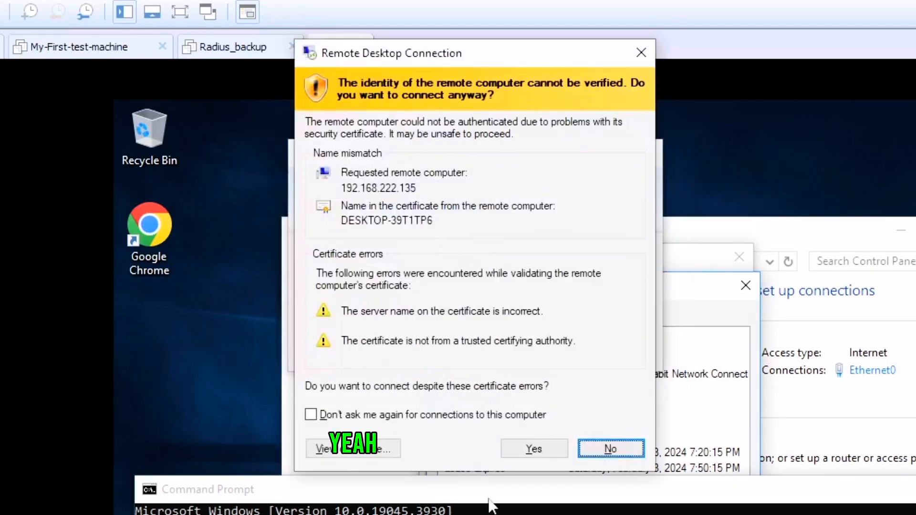
{"action": "left_click", "coordinate": [531, 450]}
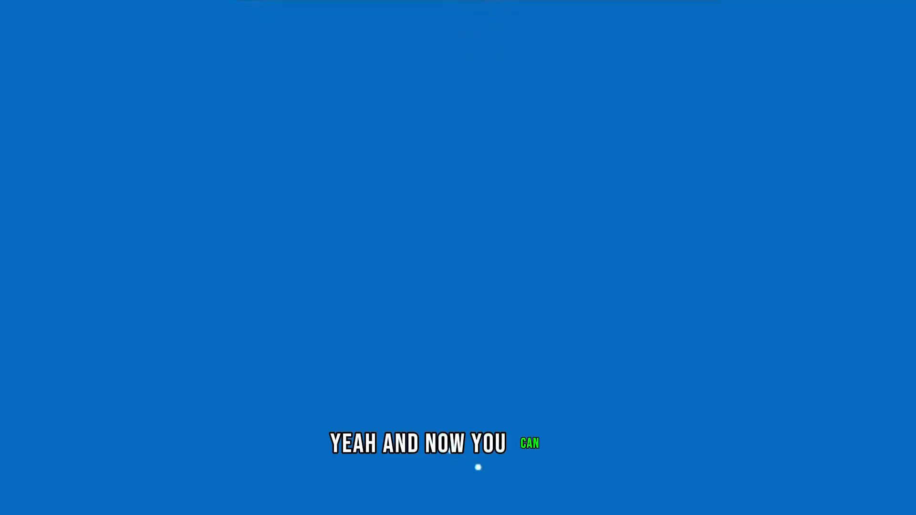
Step: Dismiss the remote sign-in message and close the Remote Desktop Connection window
{"action": "double_click", "coordinate": [482, 10]}
{"action": "left_click_drag", "start_coordinate": [482, 26], "coordinate": [376, 55]}
{"action": "left_click", "coordinate": [560, 46]}
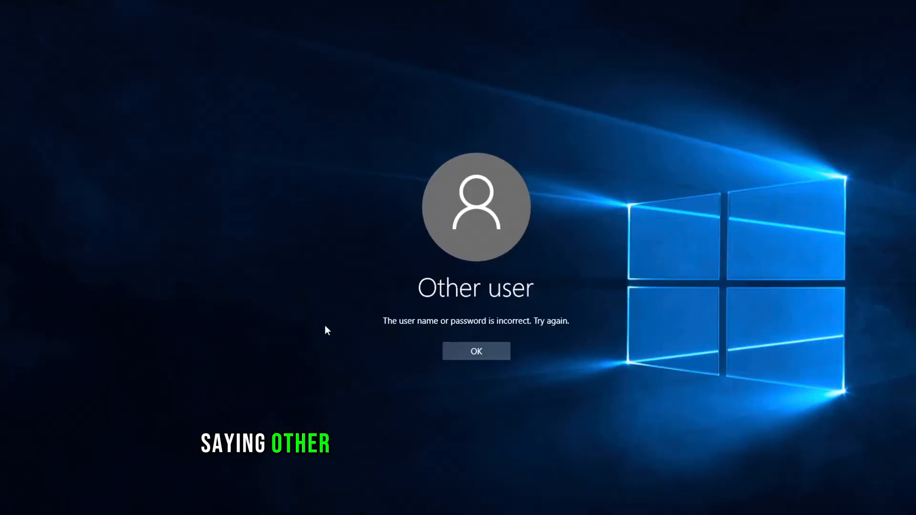
{"action": "left_click", "coordinate": [488, 348]}
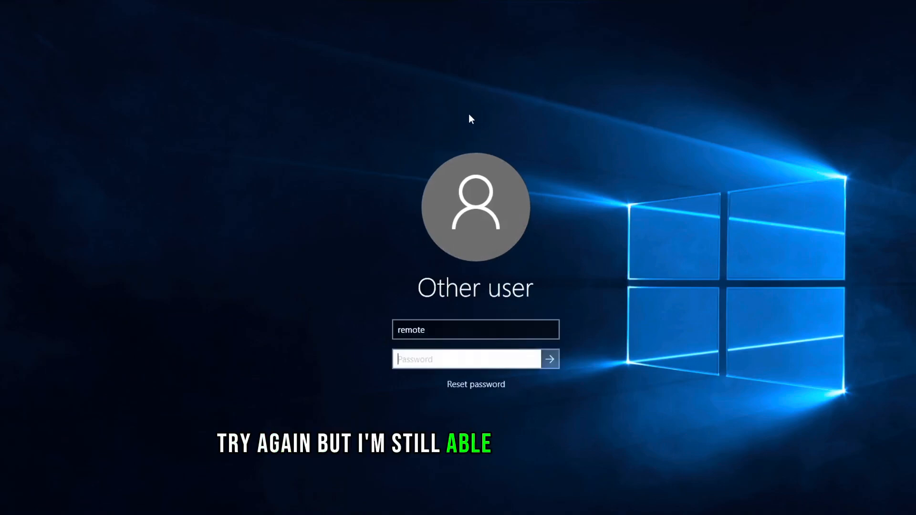
{"action": "left_click_drag", "start_coordinate": [457, 1], "coordinate": [441, 56]}
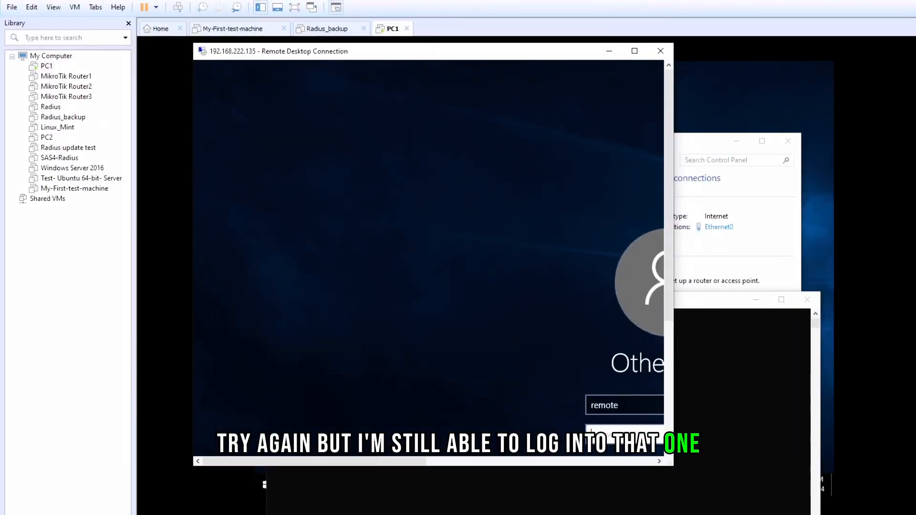
{"action": "left_click", "coordinate": [659, 51]}
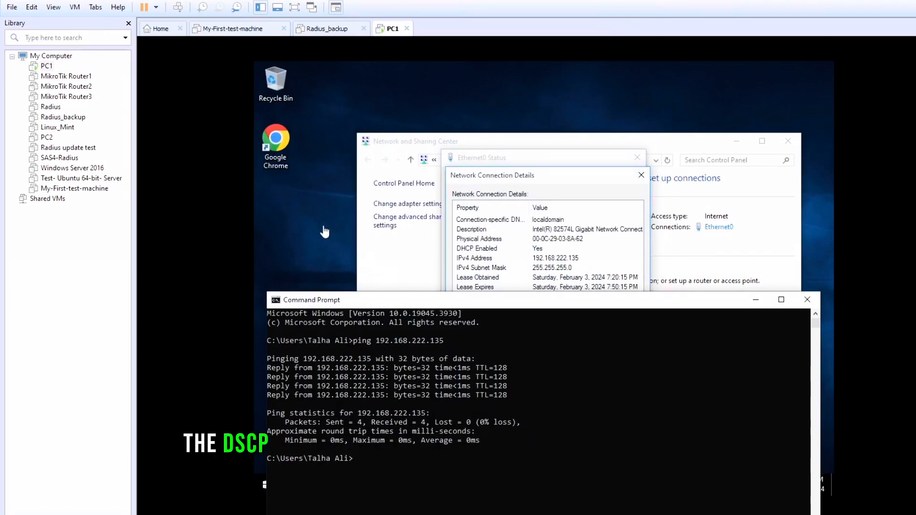
{"action": "left_click_drag", "start_coordinate": [544, 302], "coordinate": [515, 131]}
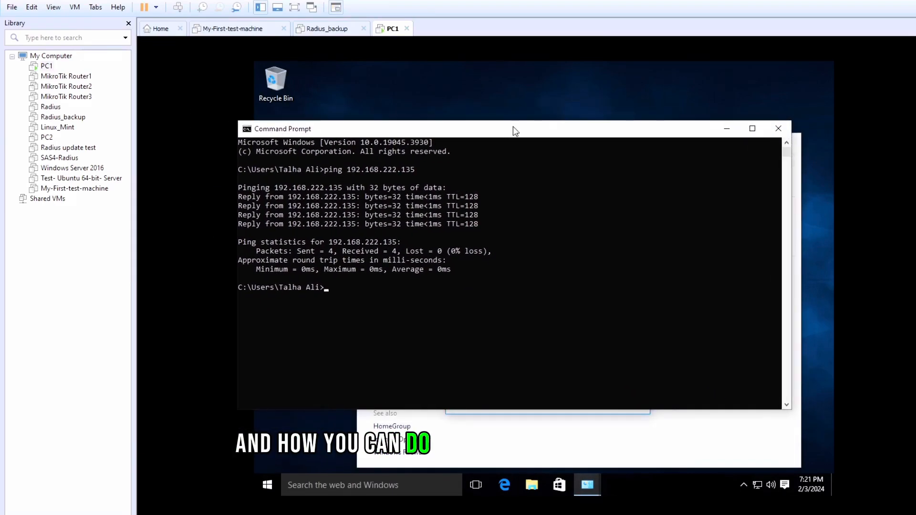